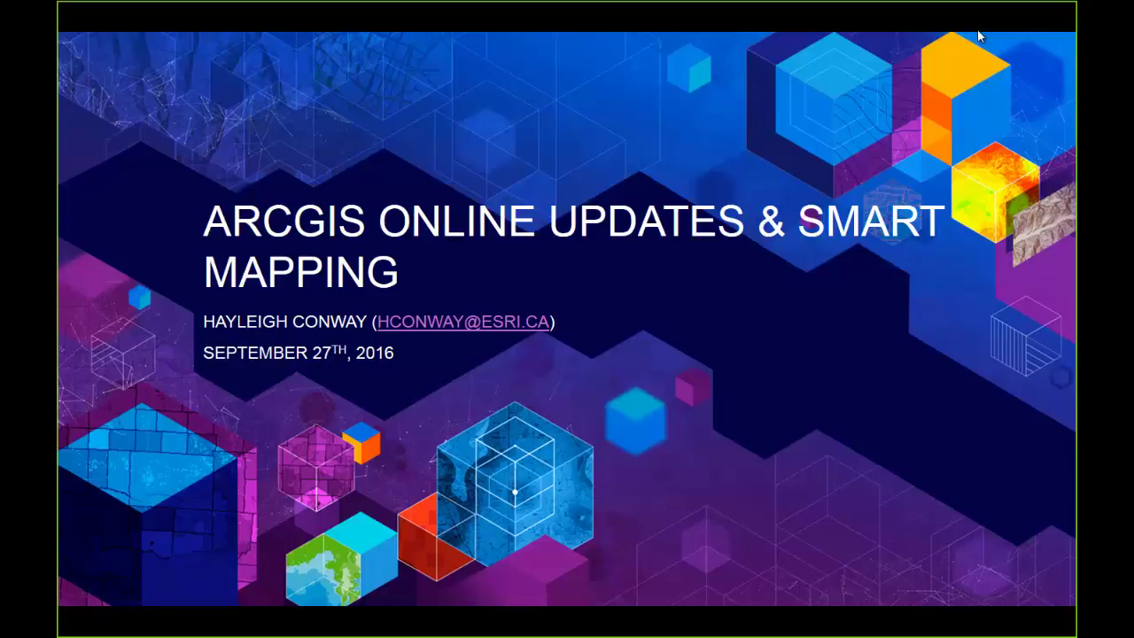
# Advance the slideshow from the title slide to 'Recent ArcGIS Online Updates'
pyautogui.press('Right')
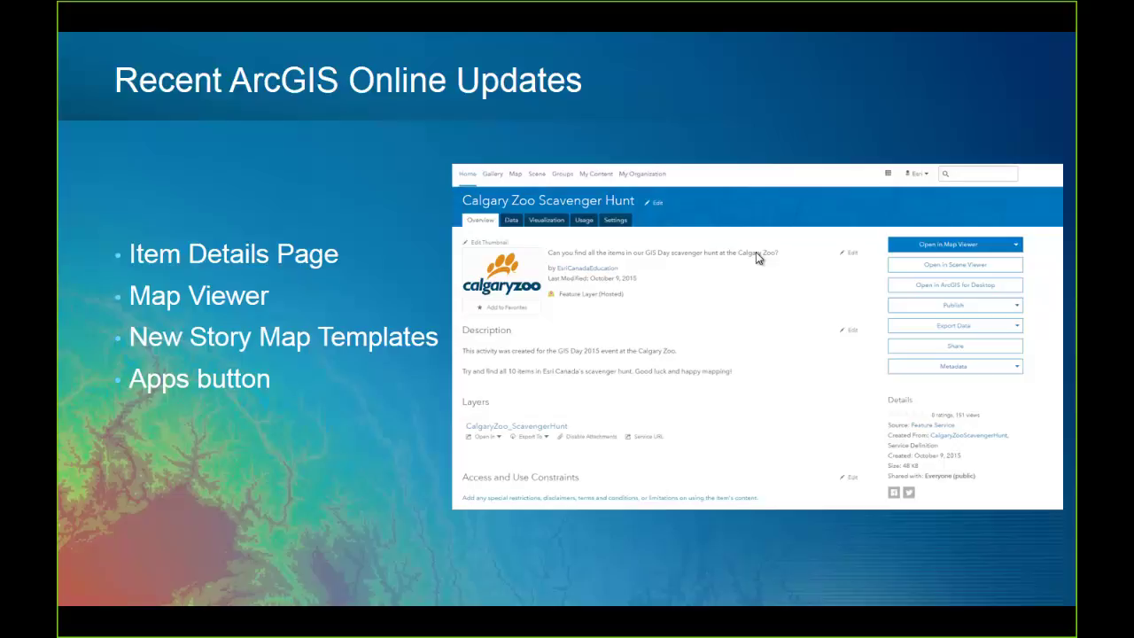
# Move the slideshow on to the Smart Mapping slide
pyautogui.click(636, 247)
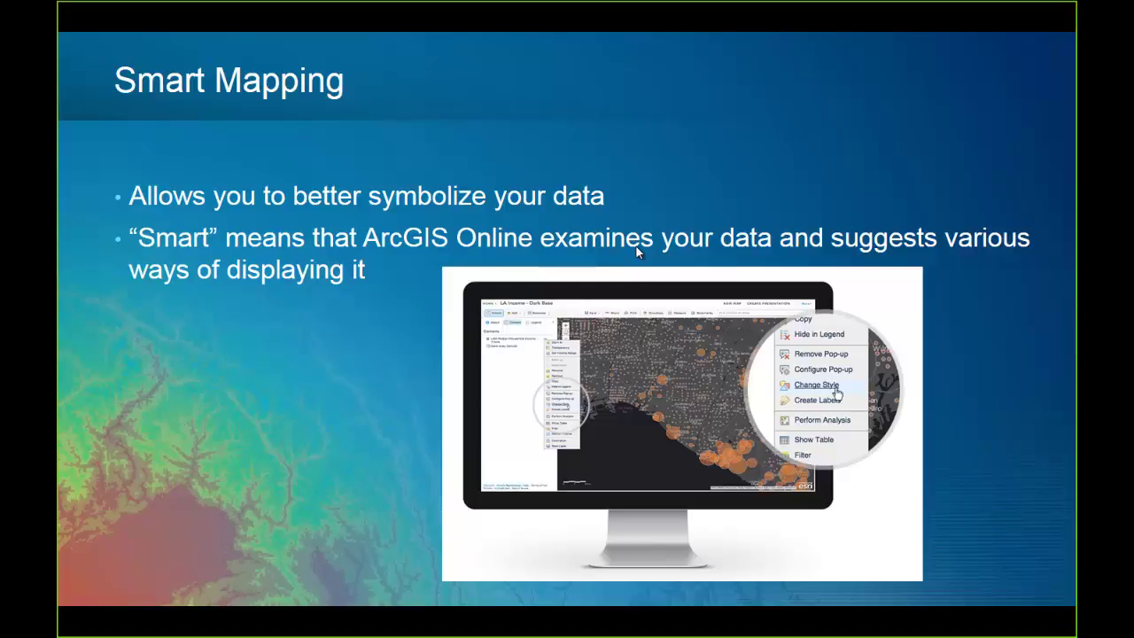
# In the browser, enter 'I love geography!' as the Toronto Neighbourhoods description and save it
pyautogui.hotkey('alt', 'Tab')
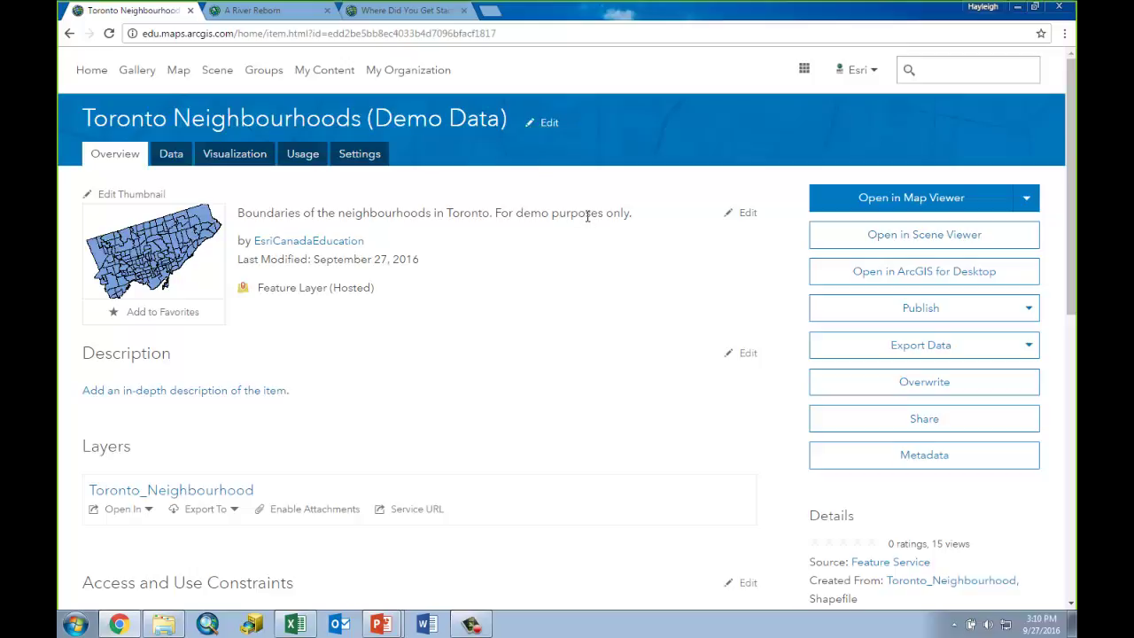
pyautogui.click(742, 355)
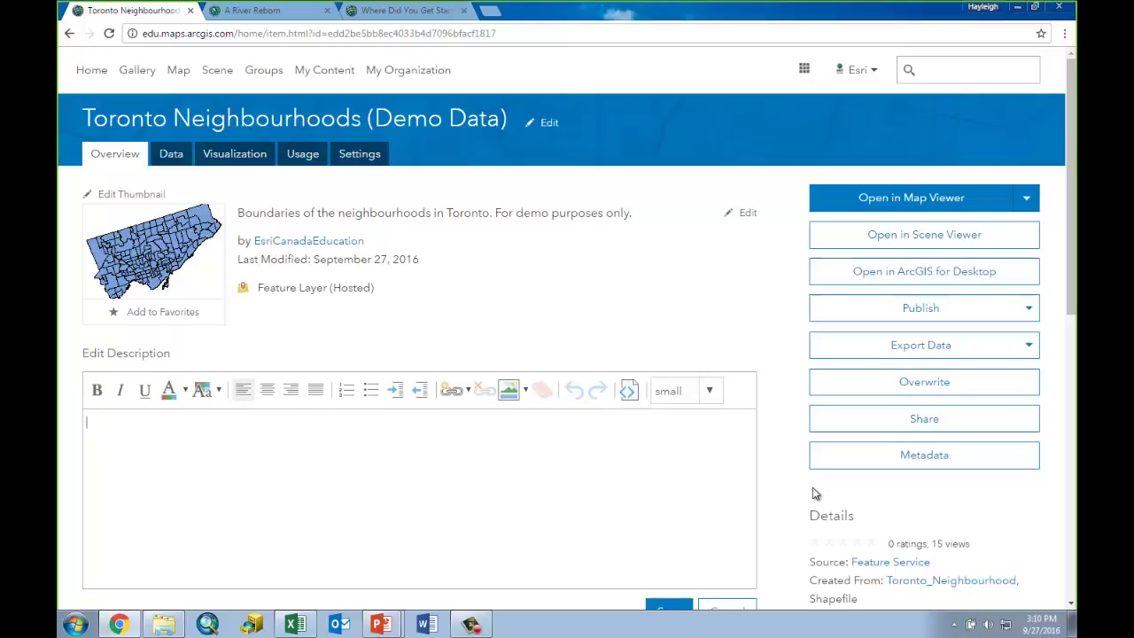
pyautogui.write('I love geography!')
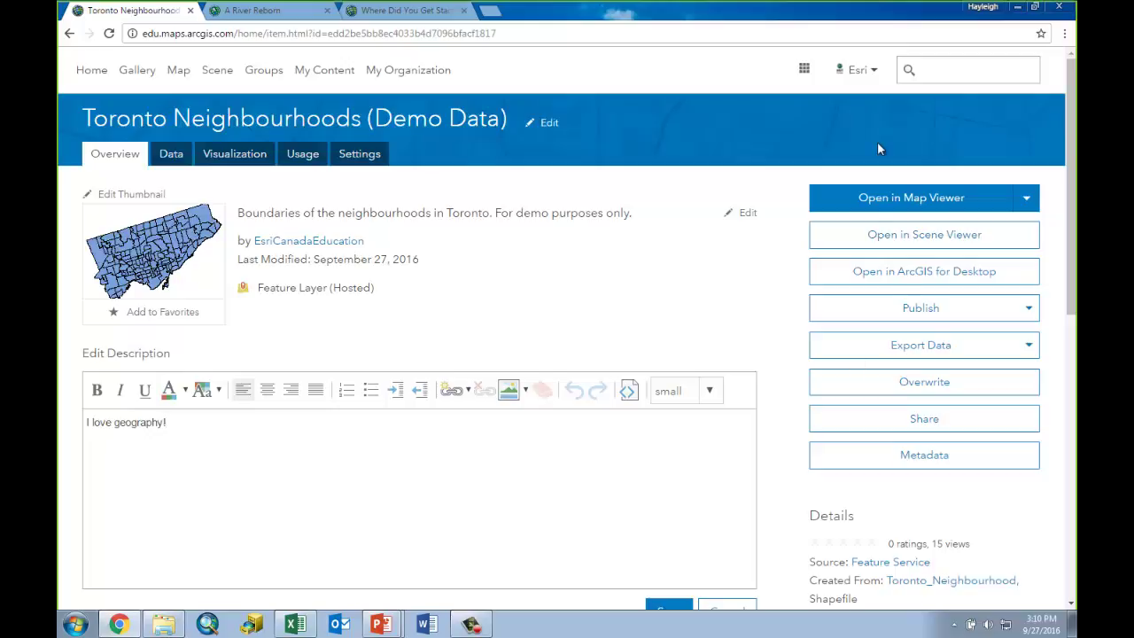
pyautogui.scroll(-1, 833, 436)
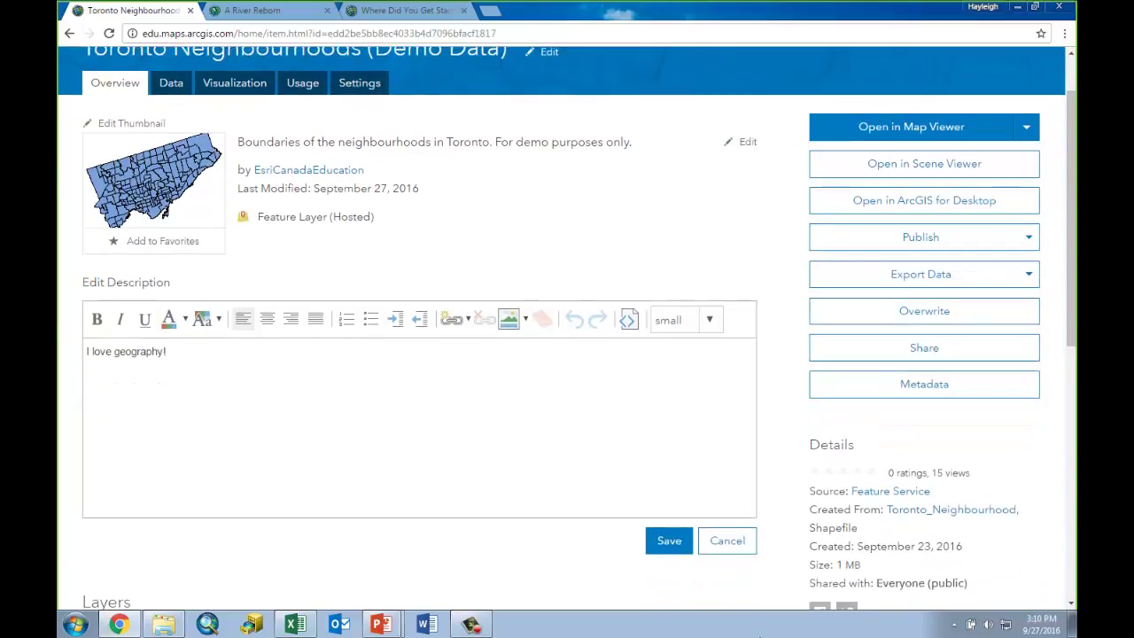
pyautogui.click(661, 549)
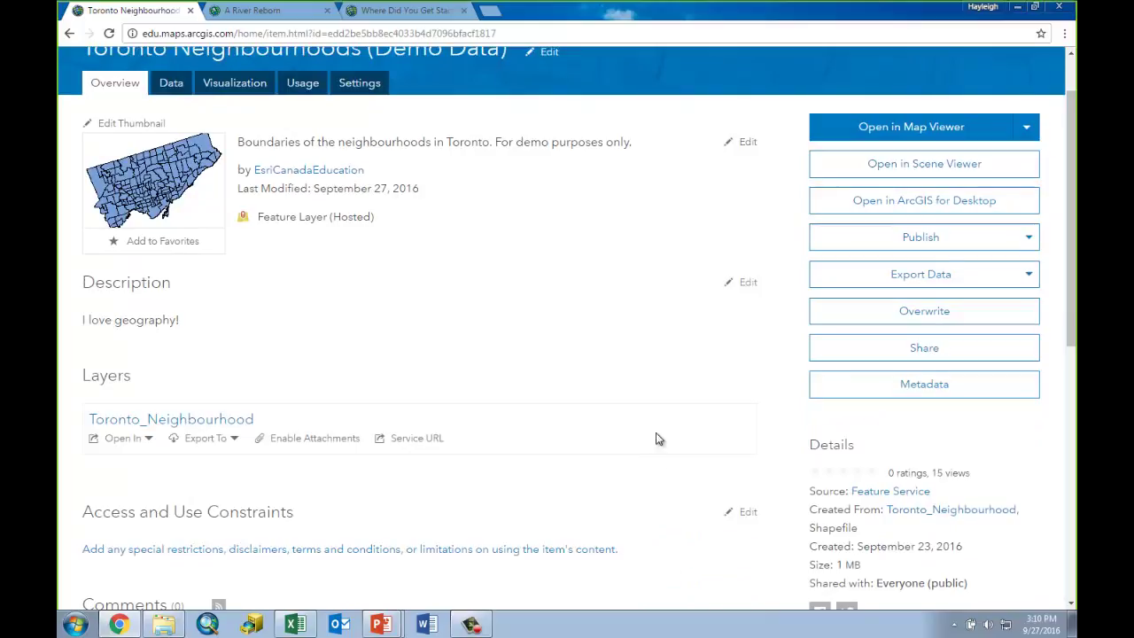
pyautogui.scroll(1, 474, 329)
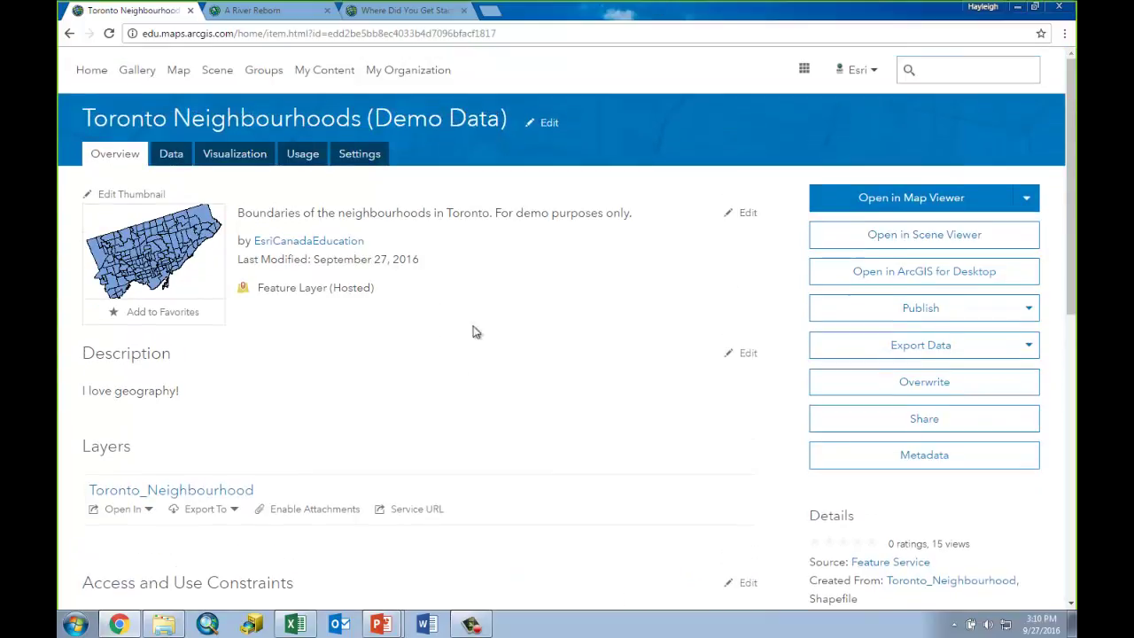
# Open the item's attribute table and hide, then restore, the AREA_S_CD column
pyautogui.click(174, 155)
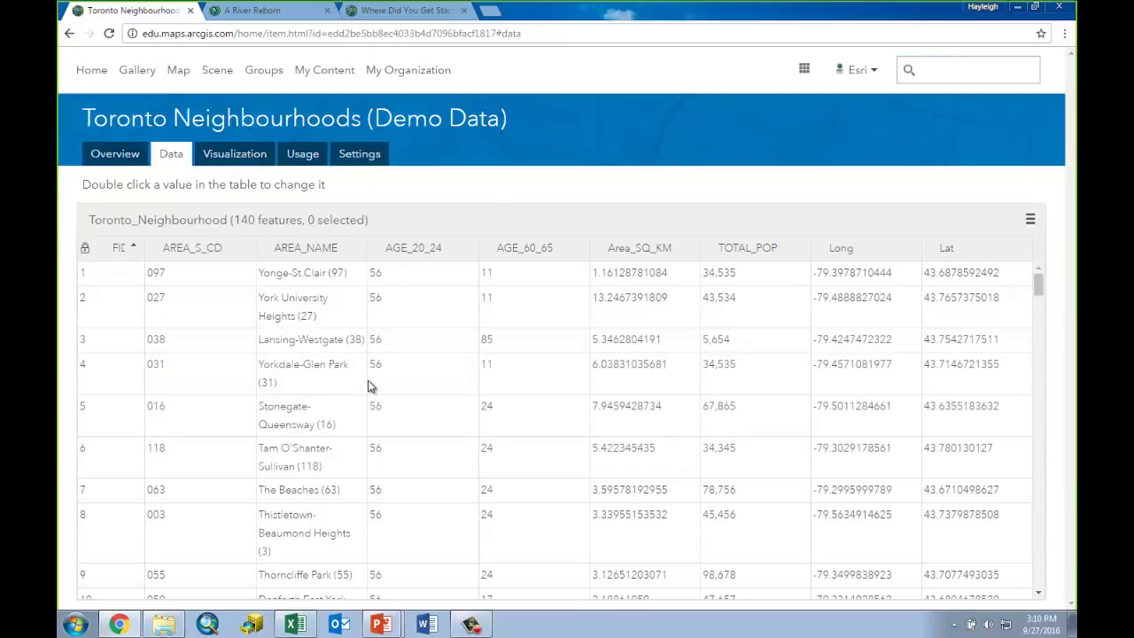
pyautogui.scroll(-1, 382, 374)
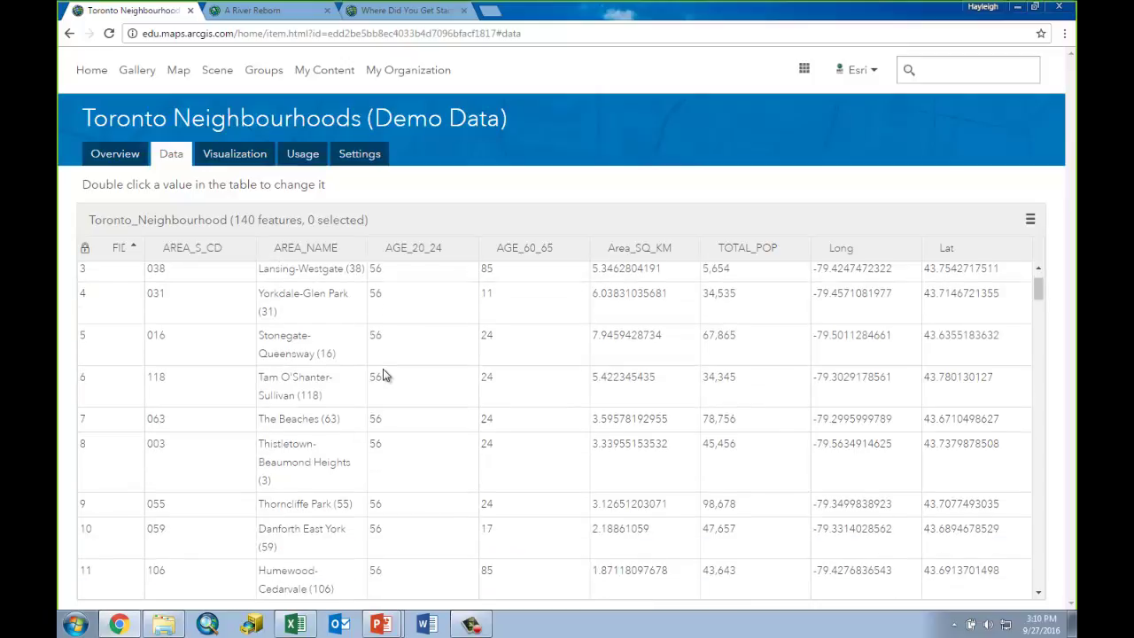
pyautogui.scroll(-1, 382, 374)
pyautogui.scroll(3, 382, 374)
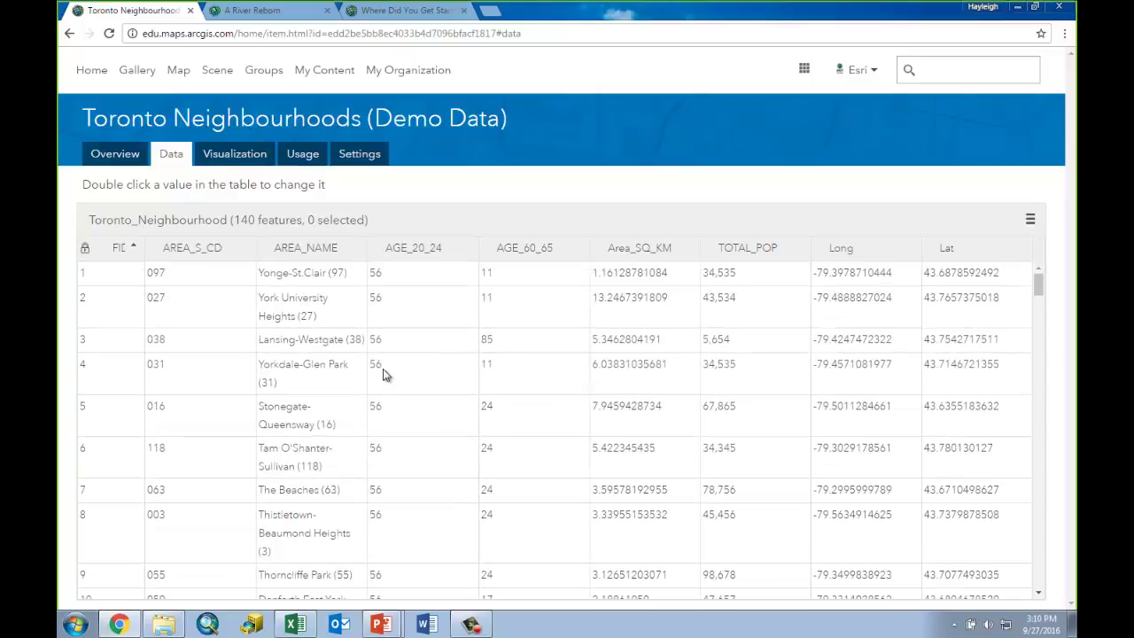
pyautogui.click(1030, 220)
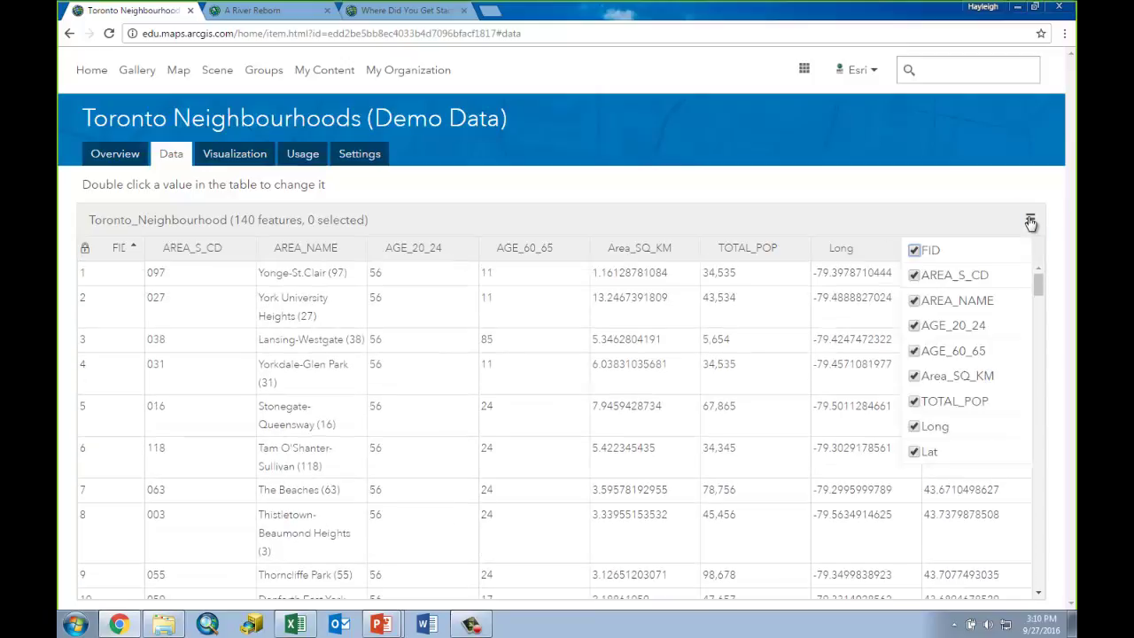
pyautogui.click(914, 277)
pyautogui.click(915, 277)
# Sort the table ascending by AGE_20_24, then open the Visualization view
pyautogui.click(444, 257)
pyautogui.click(446, 278)
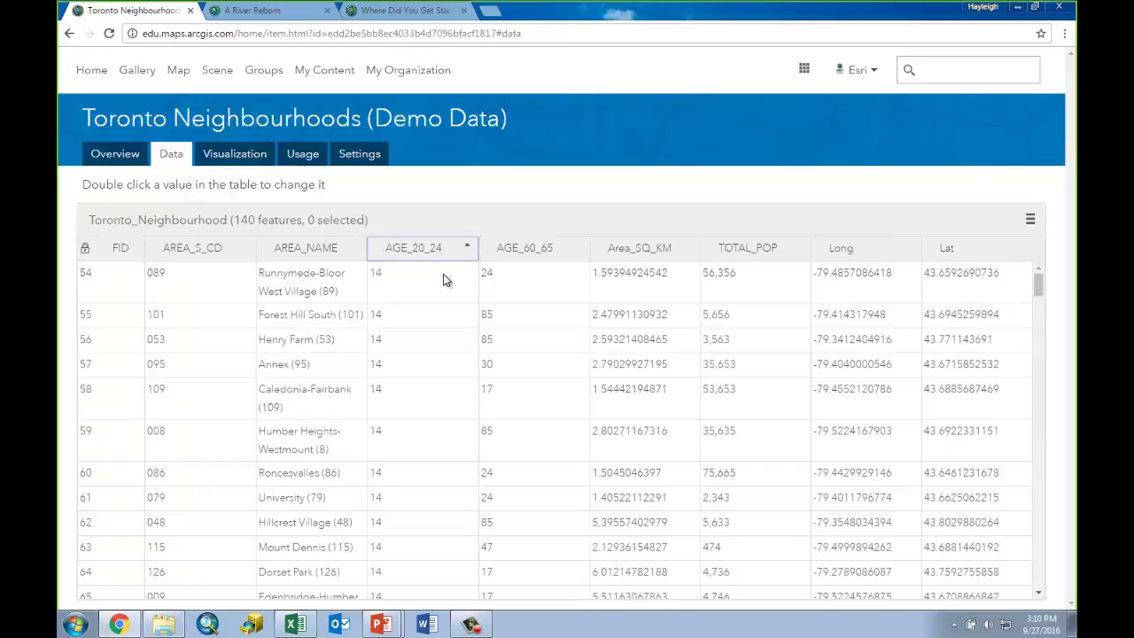
pyautogui.scroll(-3, 445, 279)
pyautogui.scroll(3, 446, 279)
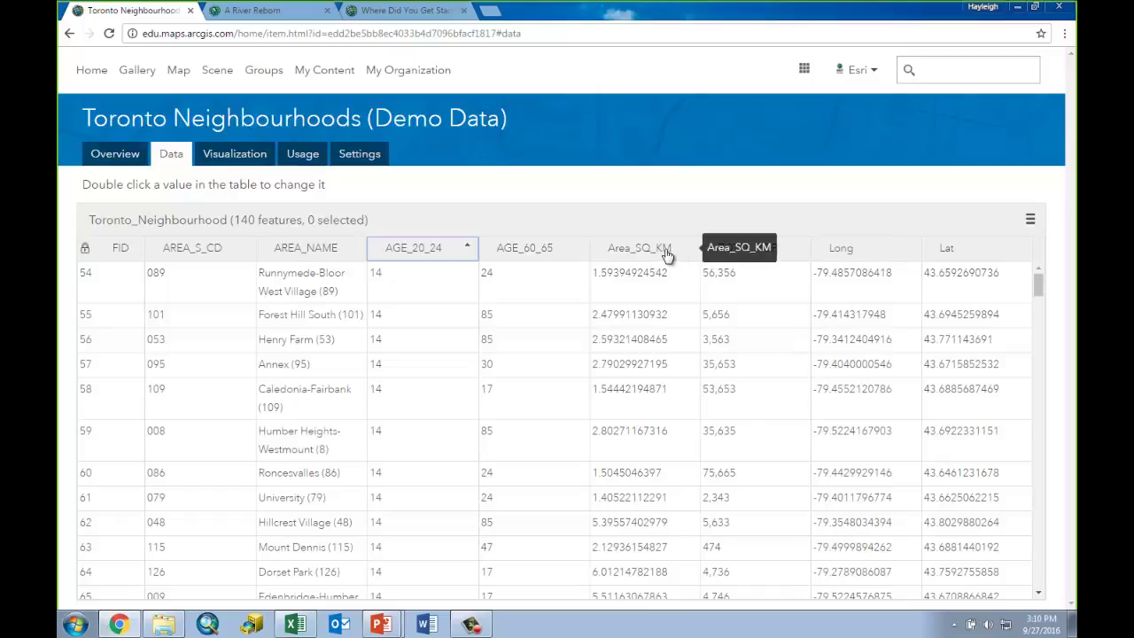
pyautogui.click(249, 167)
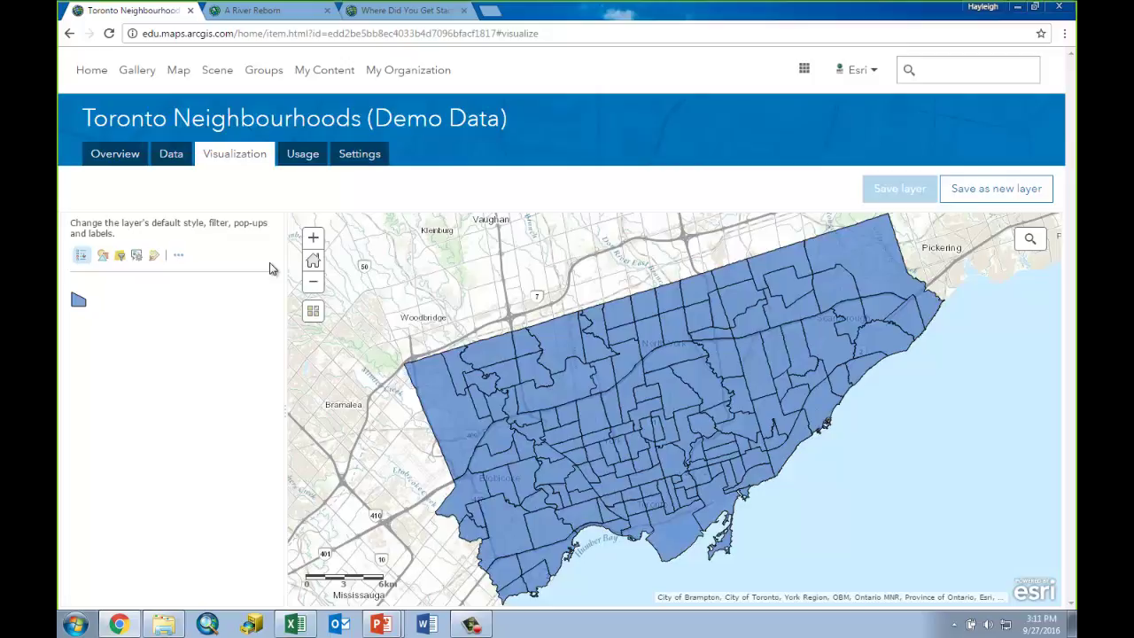
# Style the neighbourhoods with TOTAL_POP as colour and Area_SQ_KM as circle size, then review the legend
pyautogui.click(103, 263)
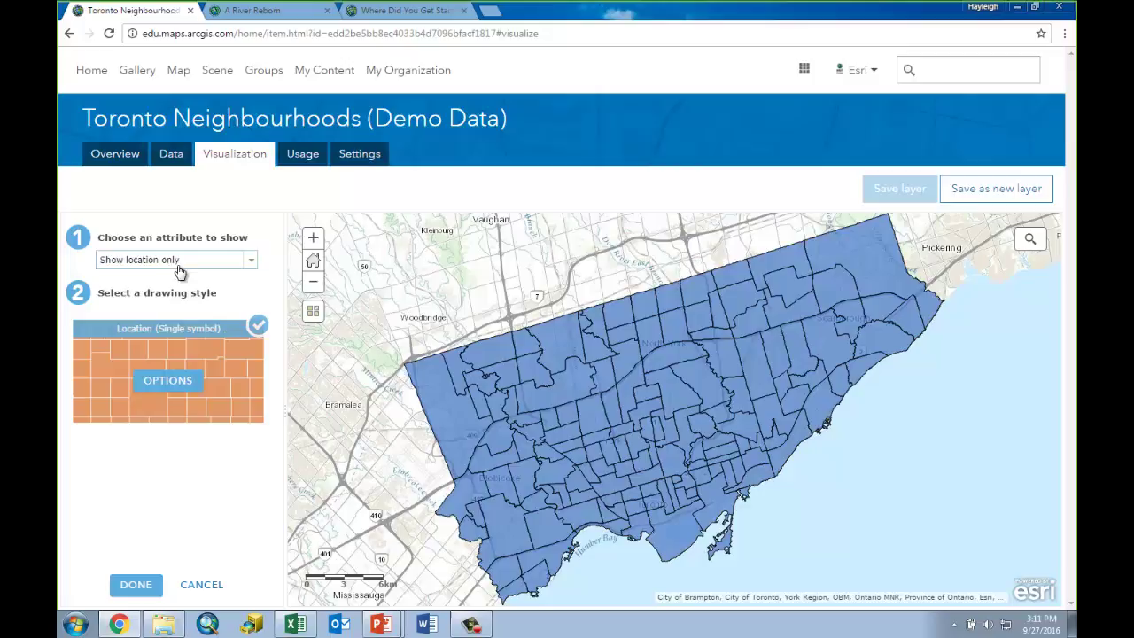
pyautogui.click(251, 264)
pyautogui.click(185, 347)
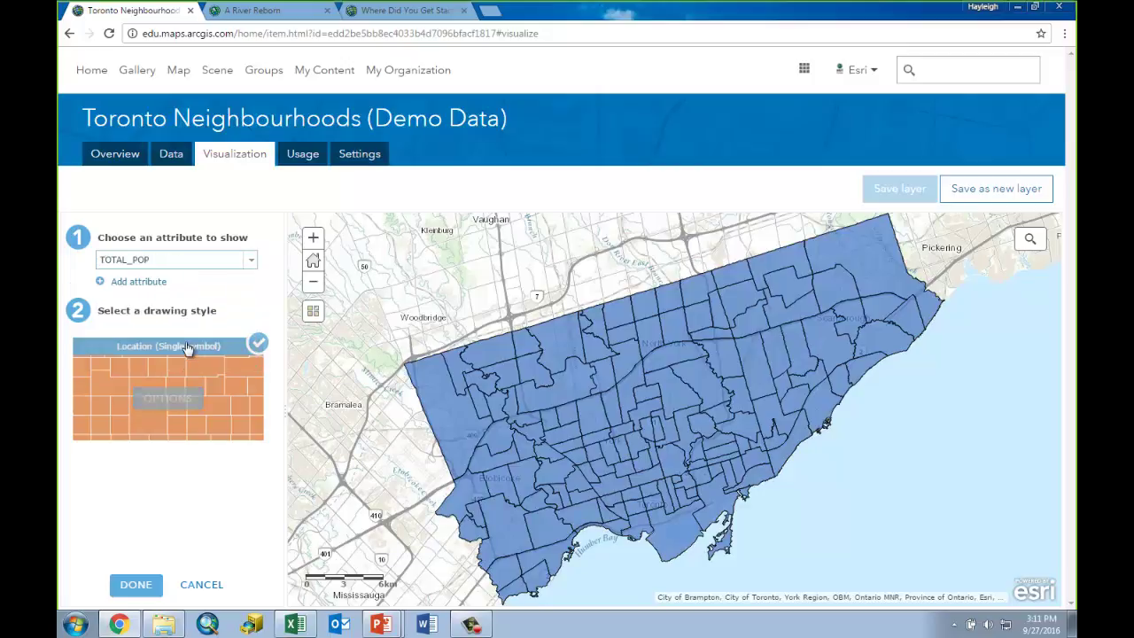
pyautogui.click(109, 282)
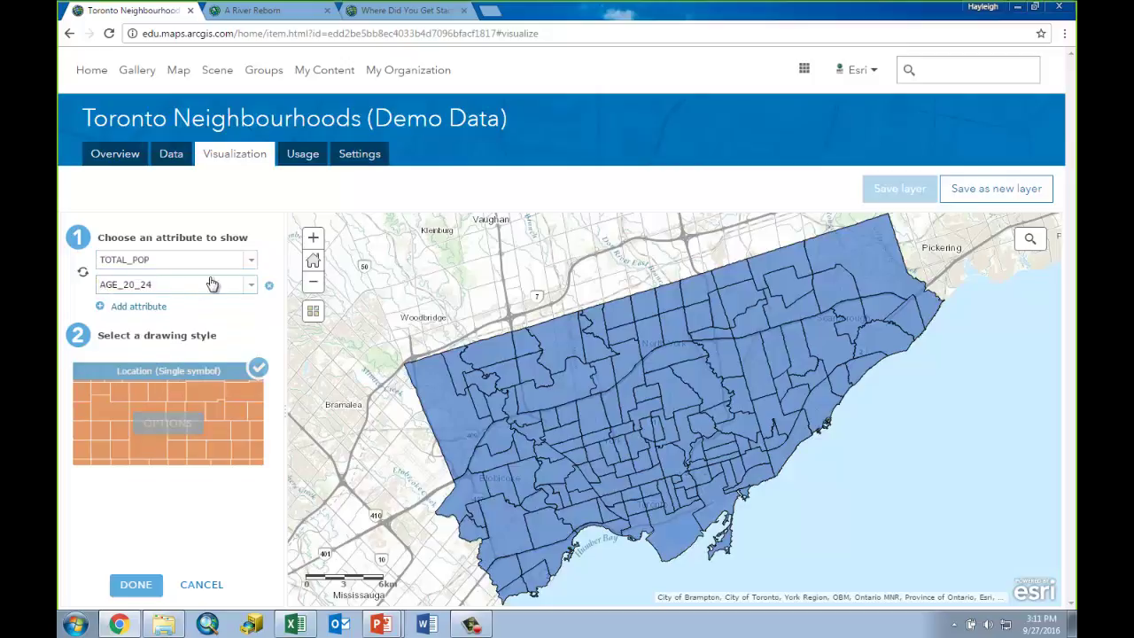
pyautogui.click(211, 283)
pyautogui.click(177, 348)
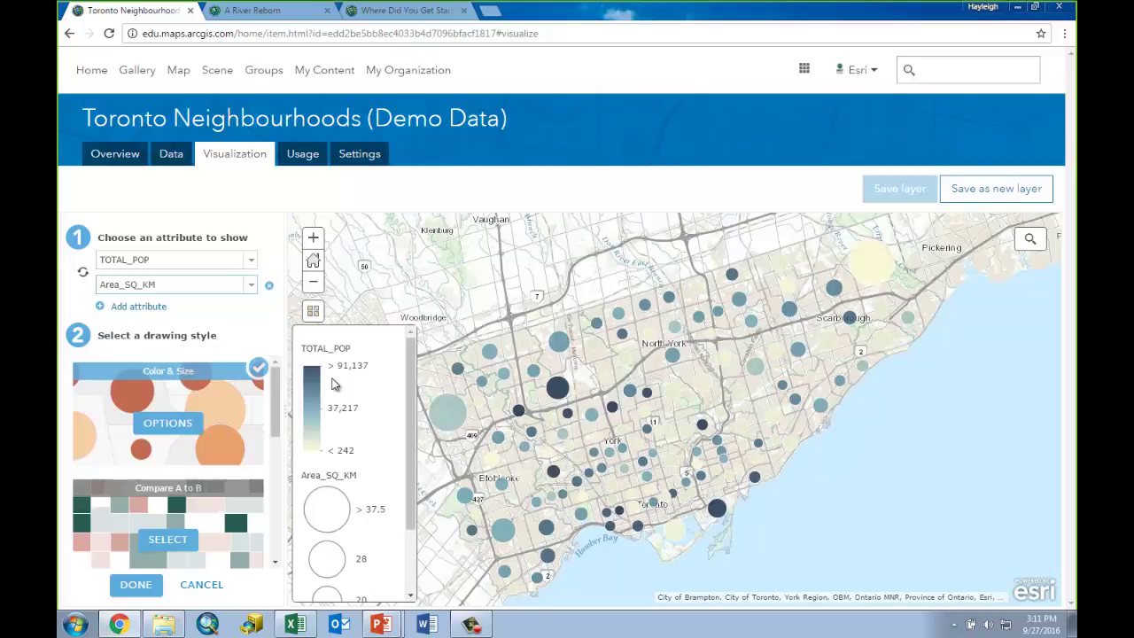
pyautogui.scroll(-1, 335, 400)
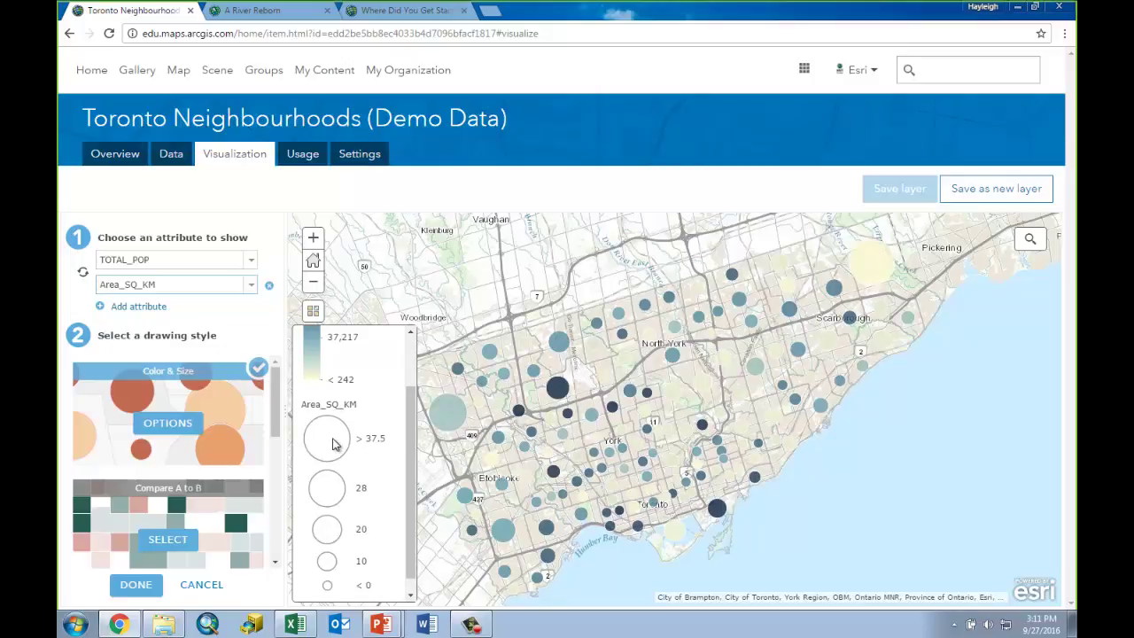
# Revisit the Data and Visualization views and check the item's usage statistics
pyautogui.click(171, 155)
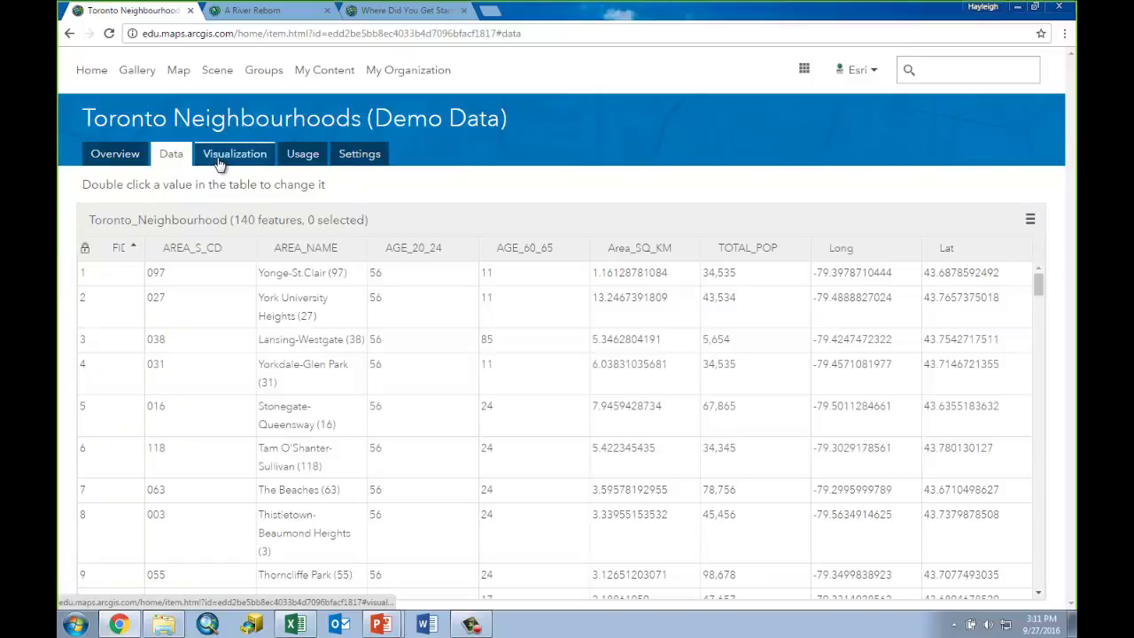
pyautogui.click(219, 158)
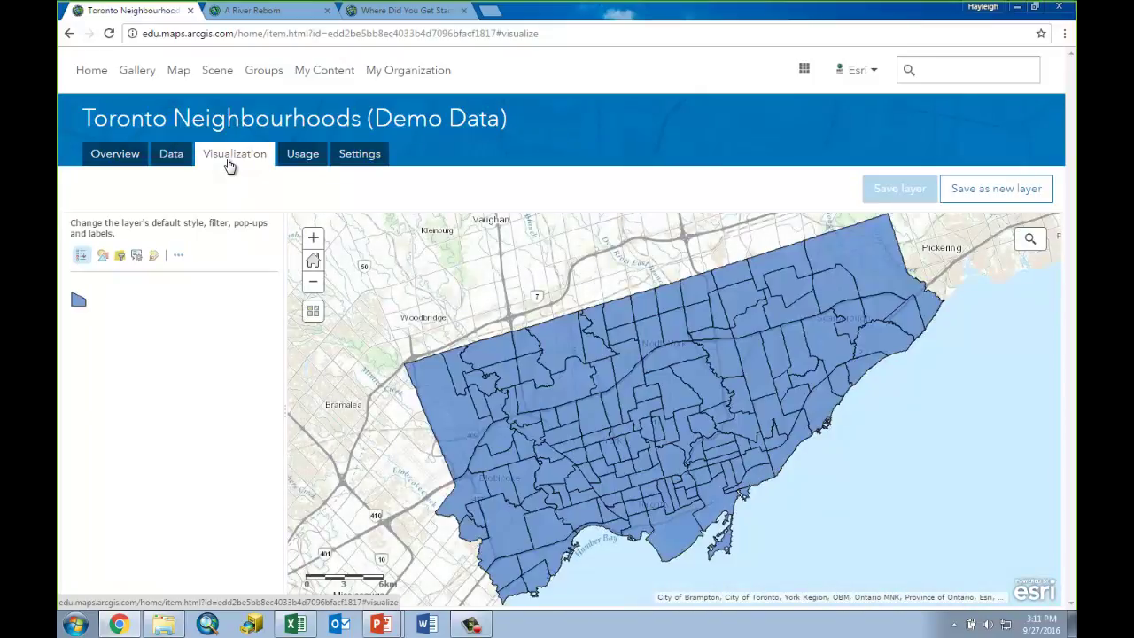
pyautogui.click(303, 154)
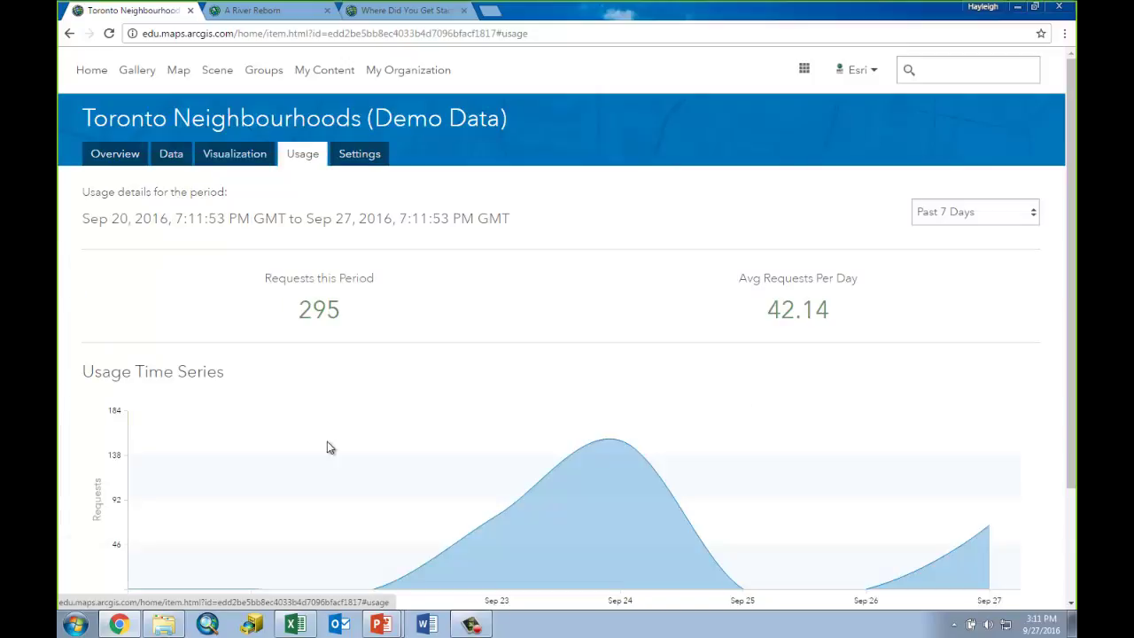
pyautogui.scroll(-2, 327, 443)
pyautogui.scroll(2, 327, 449)
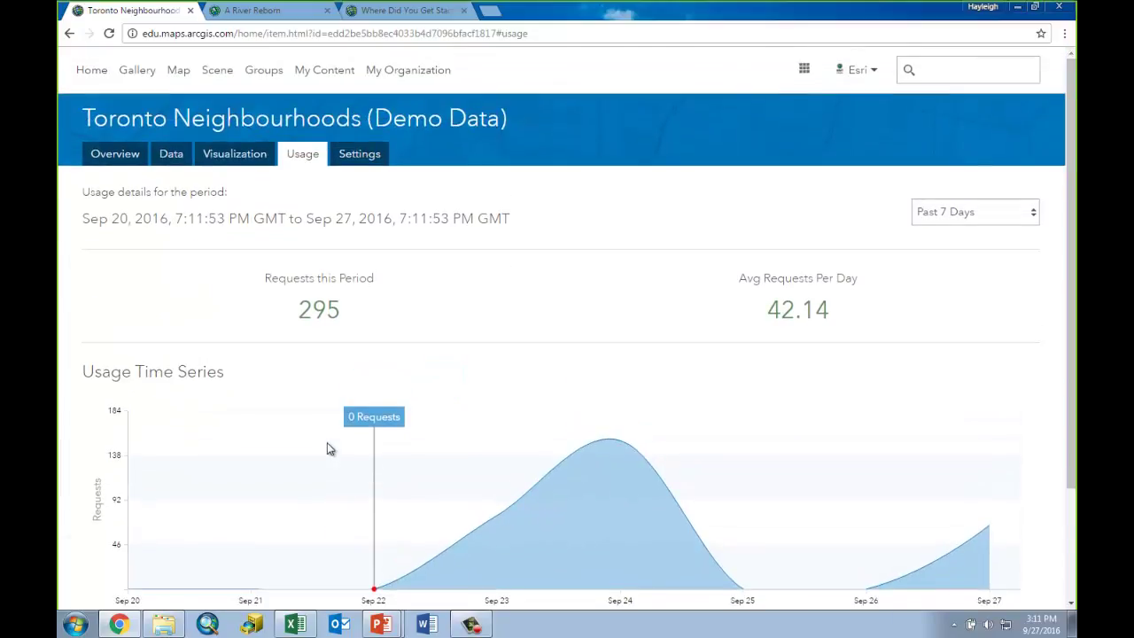
# View the item's Settings, including delete protection and extent
pyautogui.click(360, 156)
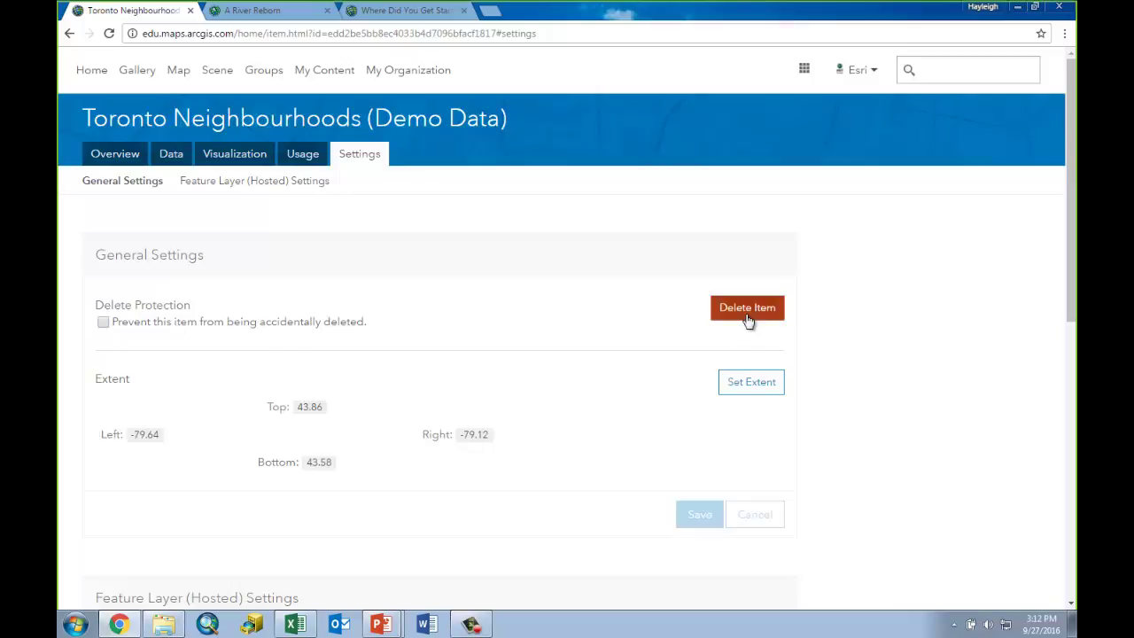
pyautogui.scroll(-3, 529, 381)
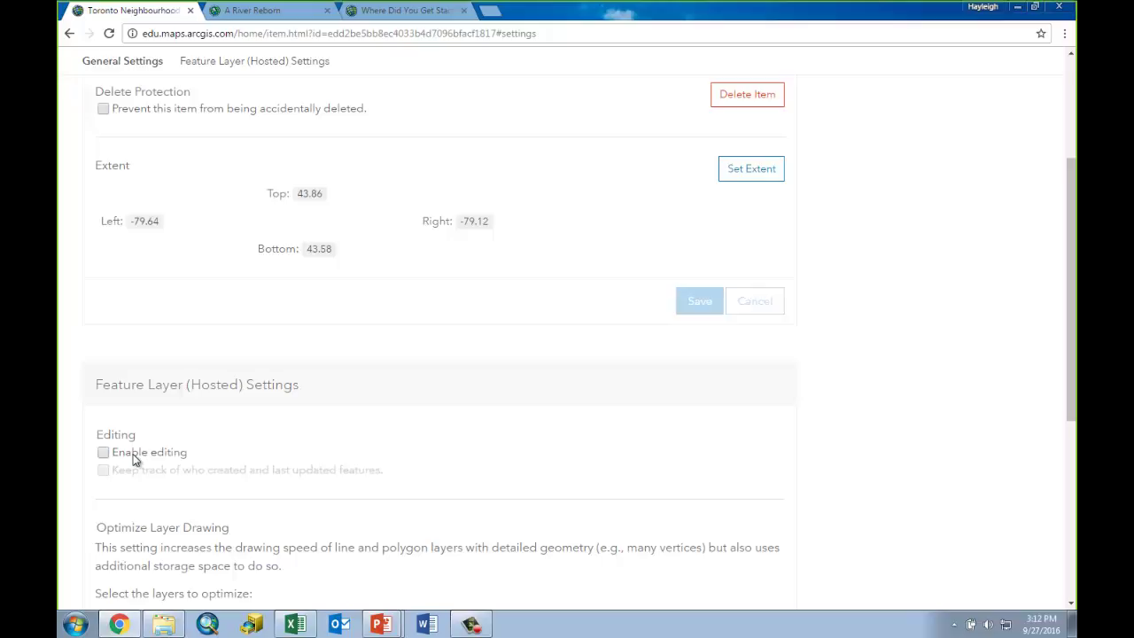
pyautogui.scroll(3, 201, 265)
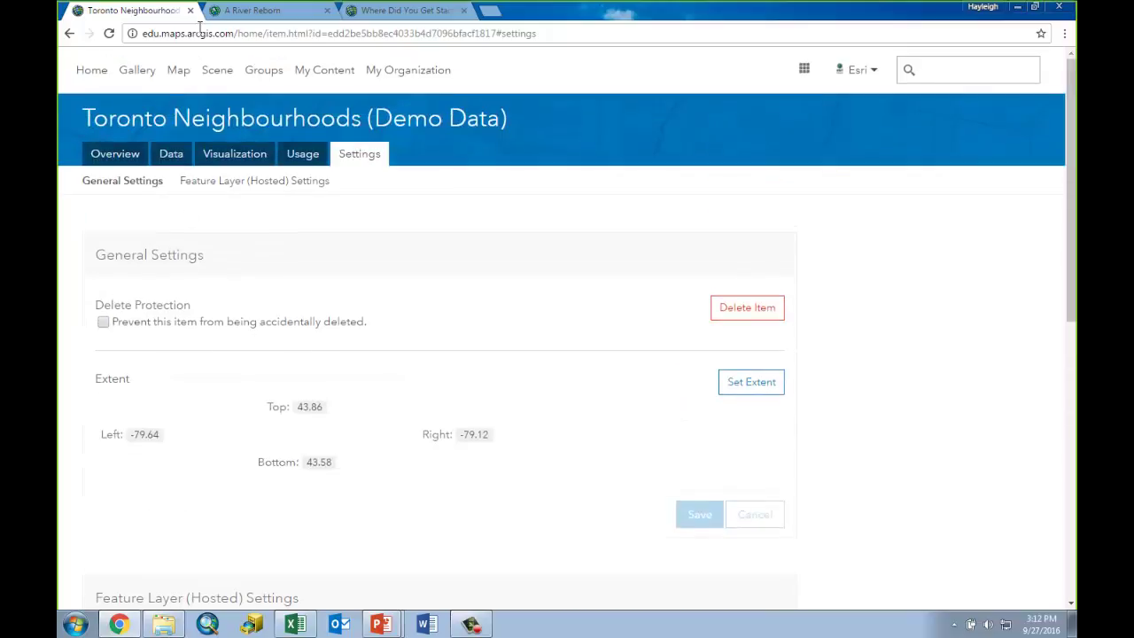
# Start a new map, check Volcanoes.csv in Excel, and drag the CSV onto the map
pyautogui.click(171, 80)
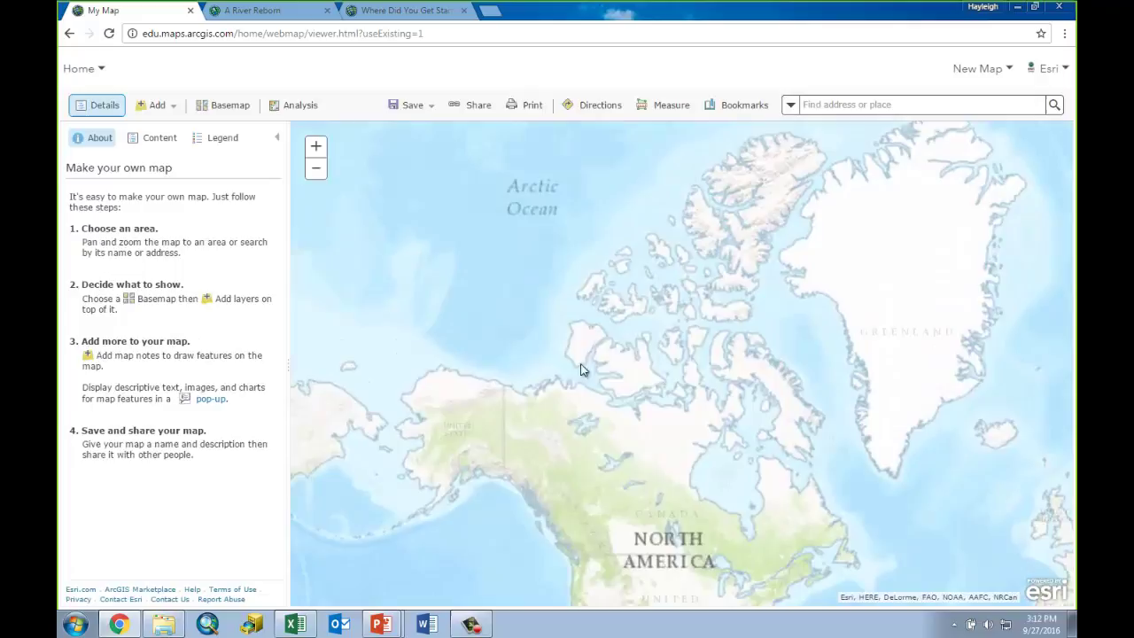
pyautogui.click(295, 625)
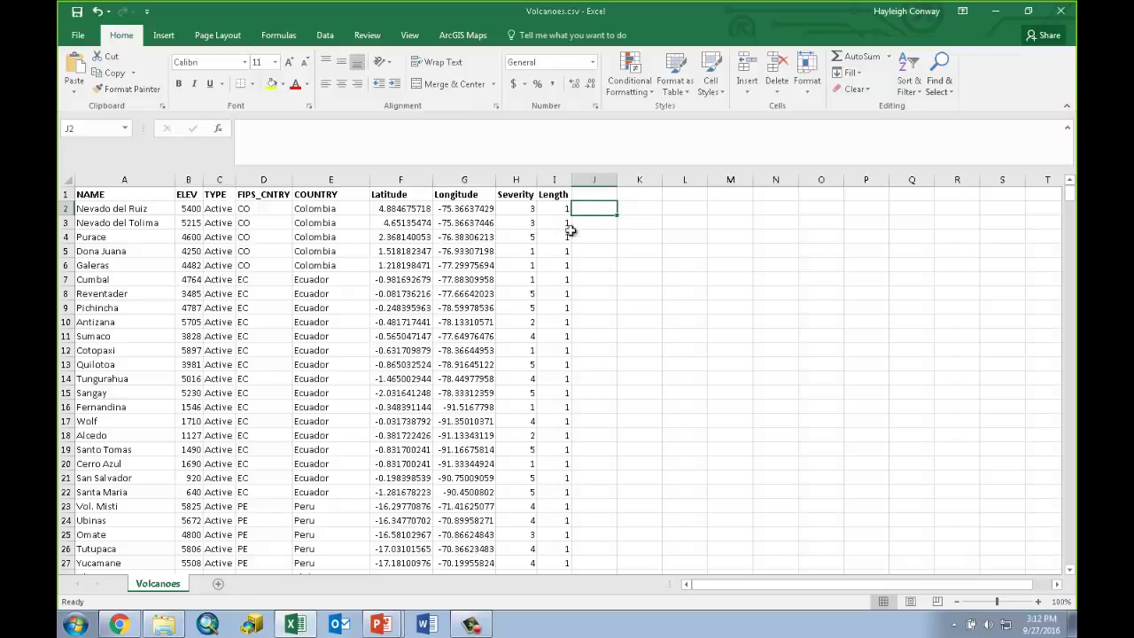
pyautogui.click(996, 11)
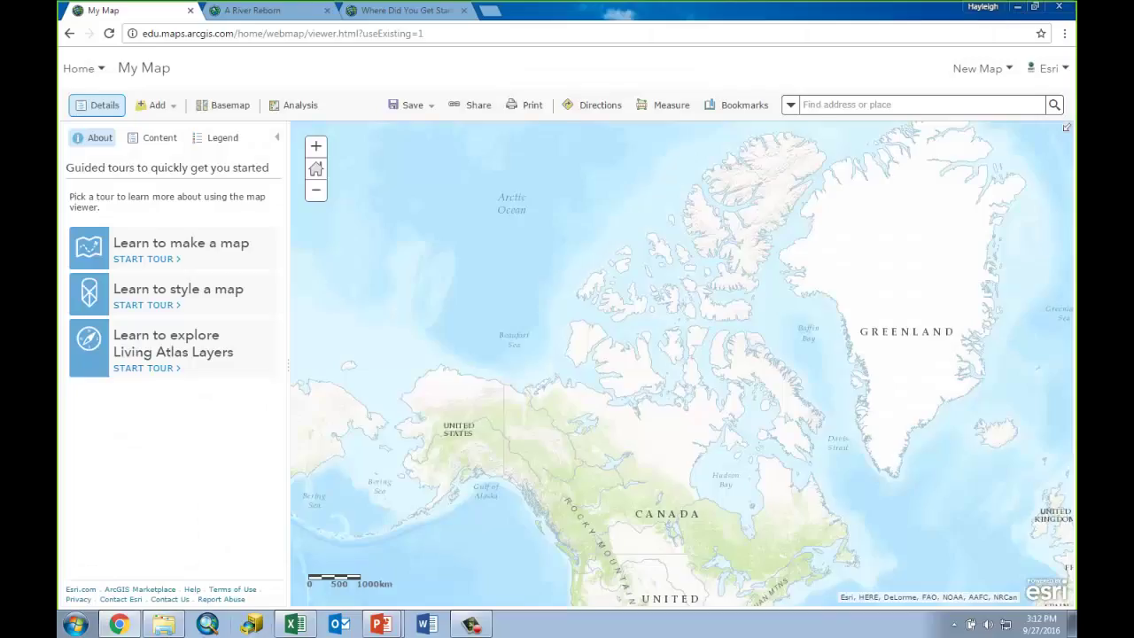
pyautogui.click(164, 625)
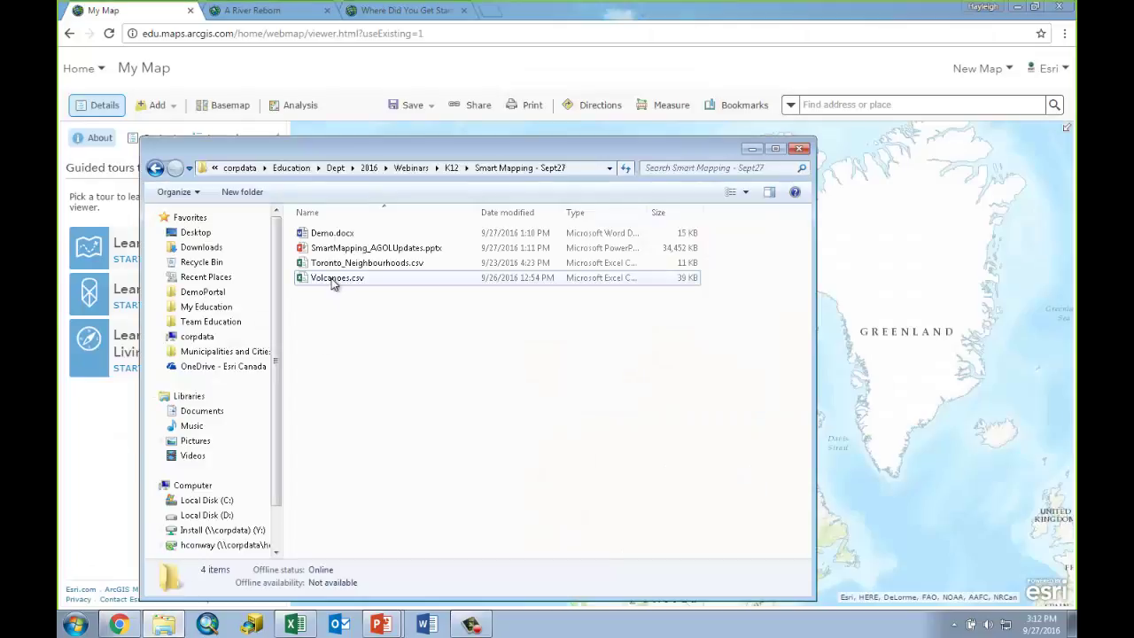
pyautogui.moveTo(334, 282); pyautogui.dragTo(903, 339)
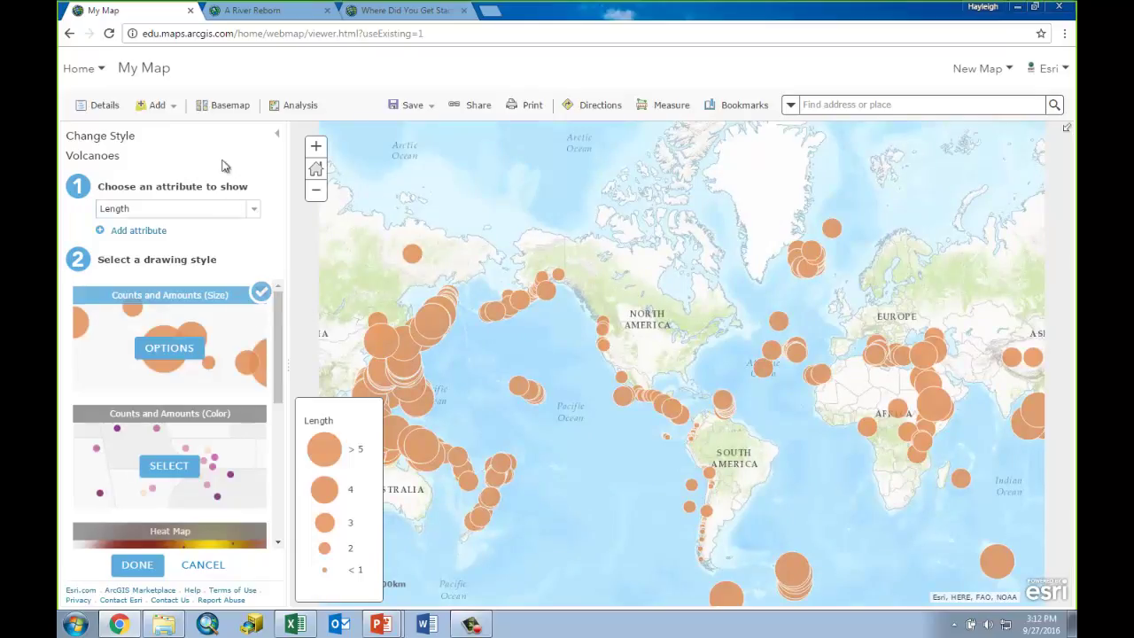
# Try Severity as a second style attribute for the volcanoes, then remove it
pyautogui.click(131, 232)
pyautogui.click(253, 234)
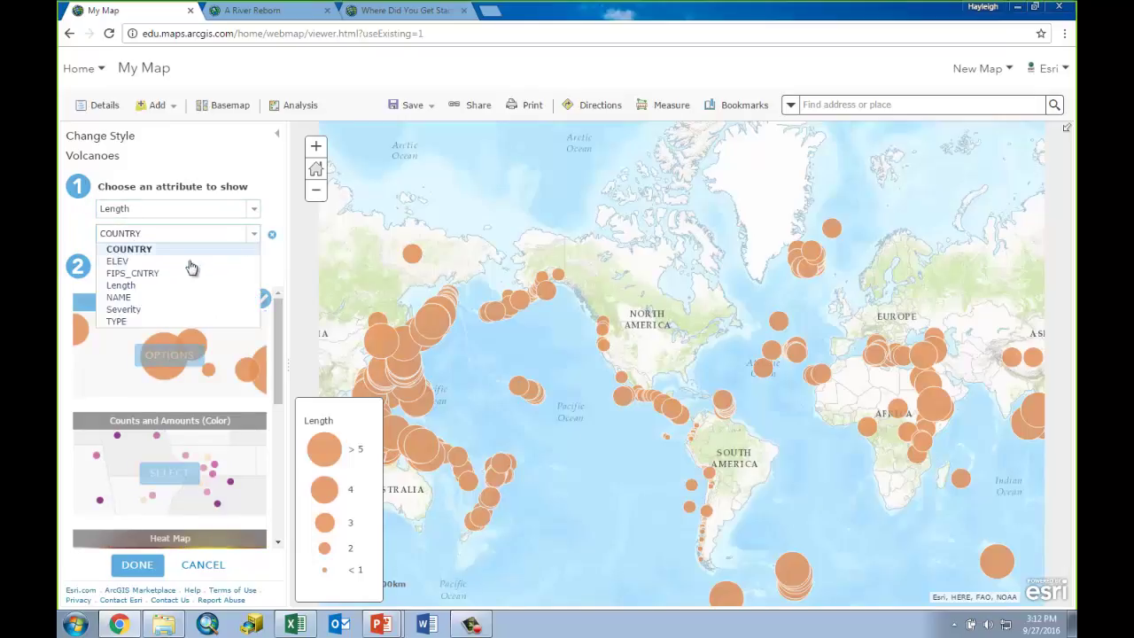
pyautogui.click(124, 310)
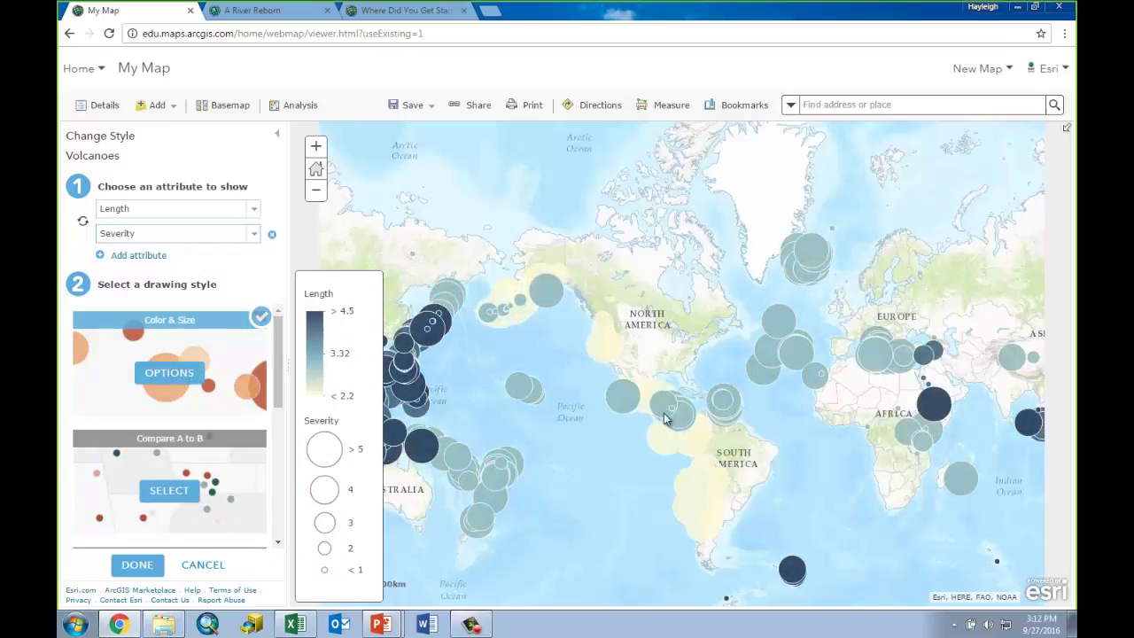
pyautogui.scroll(-3, 214, 424)
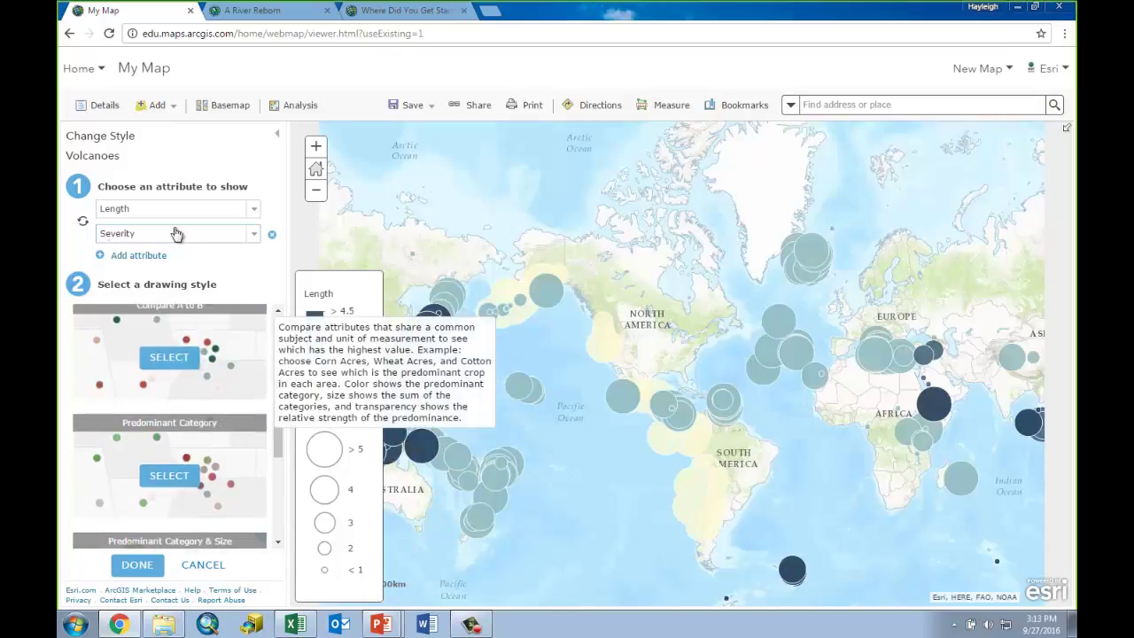
pyautogui.click(272, 234)
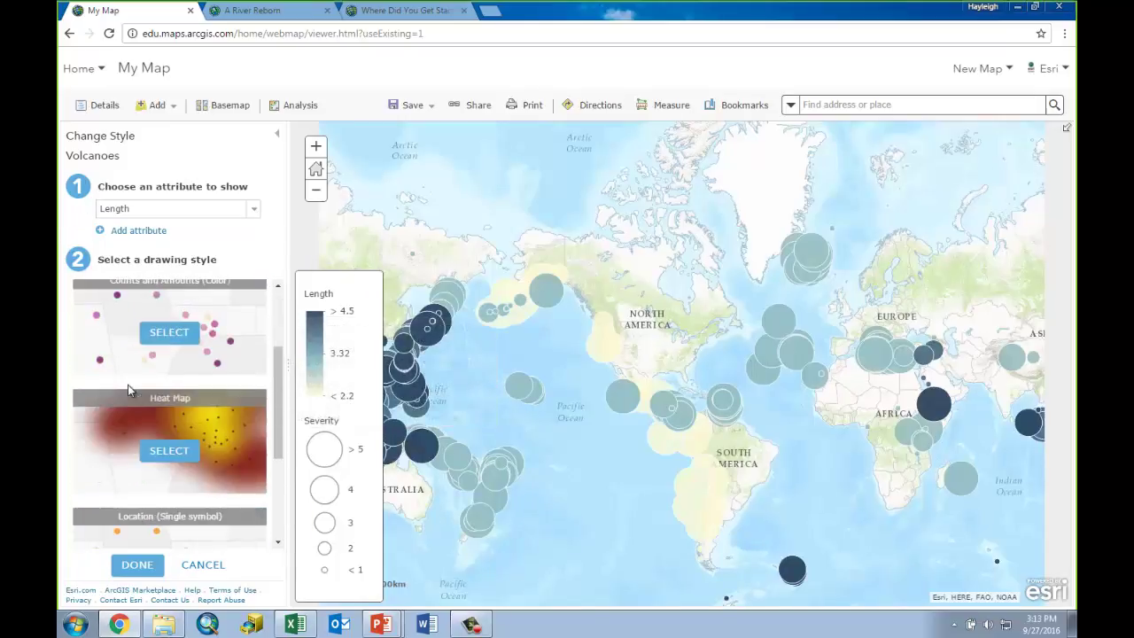
# Apply the Heat Map style by Length, pan across the continents, and finish styling
pyautogui.click(181, 461)
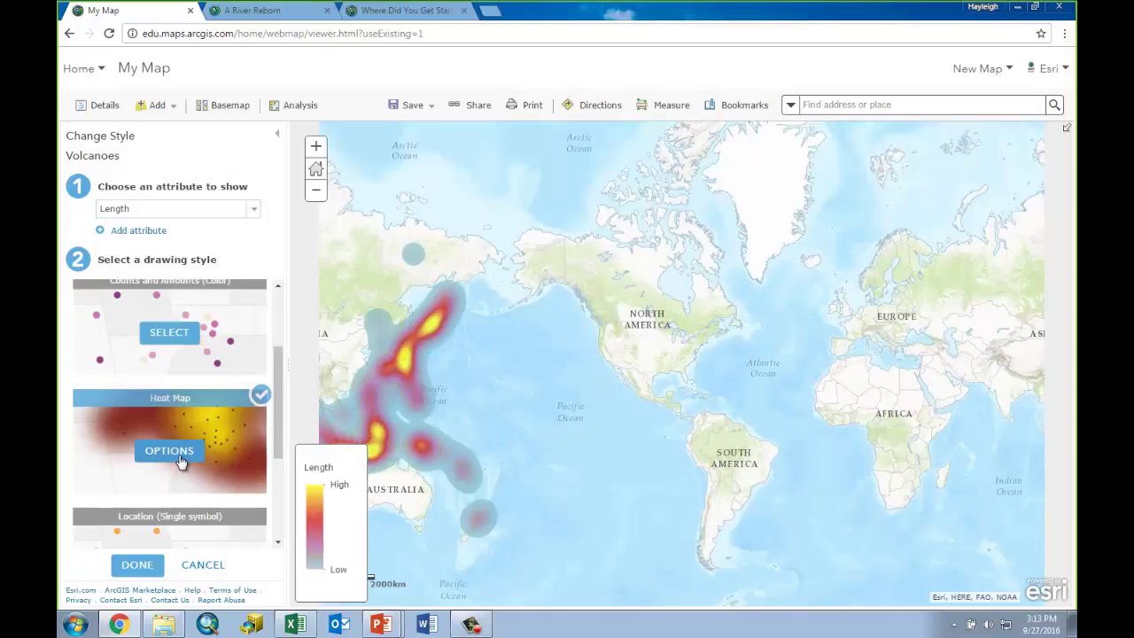
pyautogui.scroll(-1, 623, 383)
pyautogui.scroll(1, 663, 398)
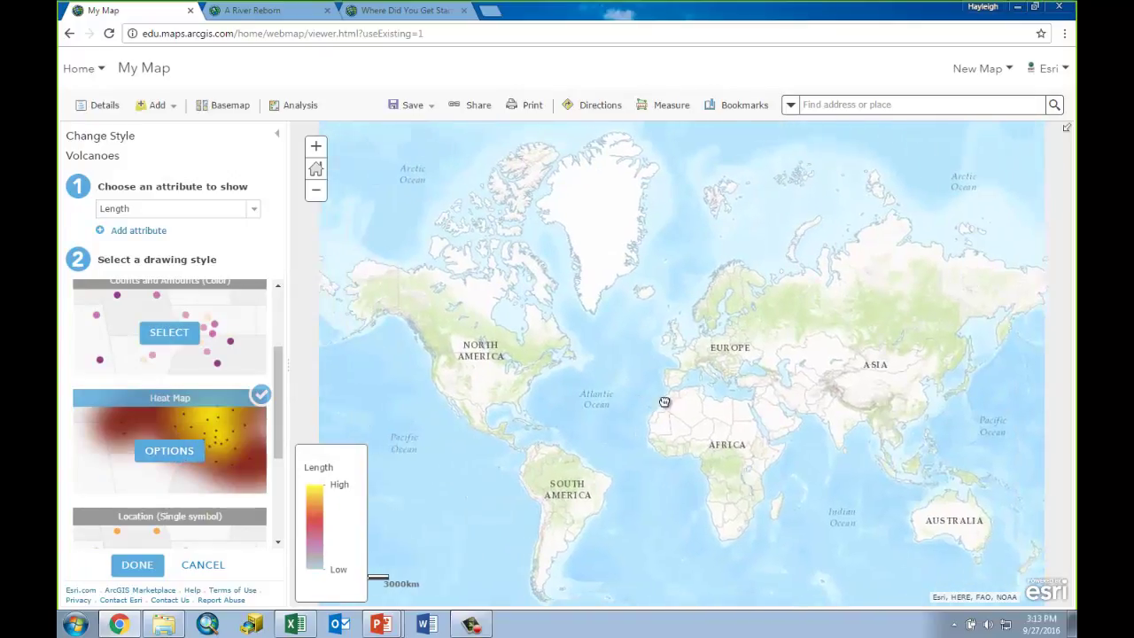
pyautogui.moveTo(335, 417); pyautogui.dragTo(700, 399)
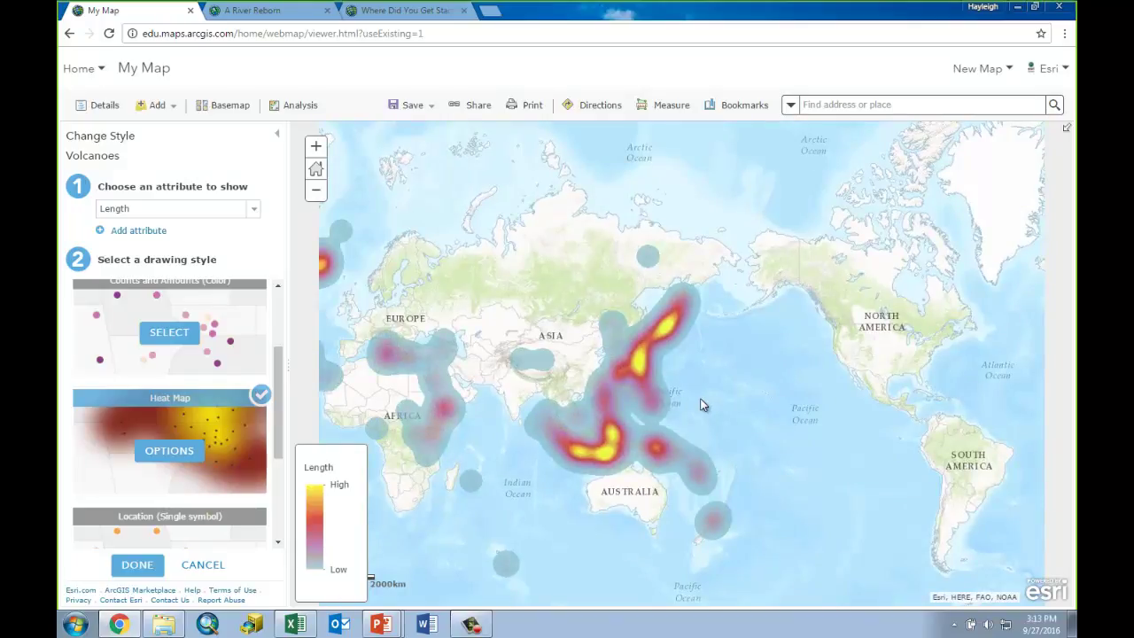
pyautogui.moveTo(462, 404); pyautogui.dragTo(718, 374)
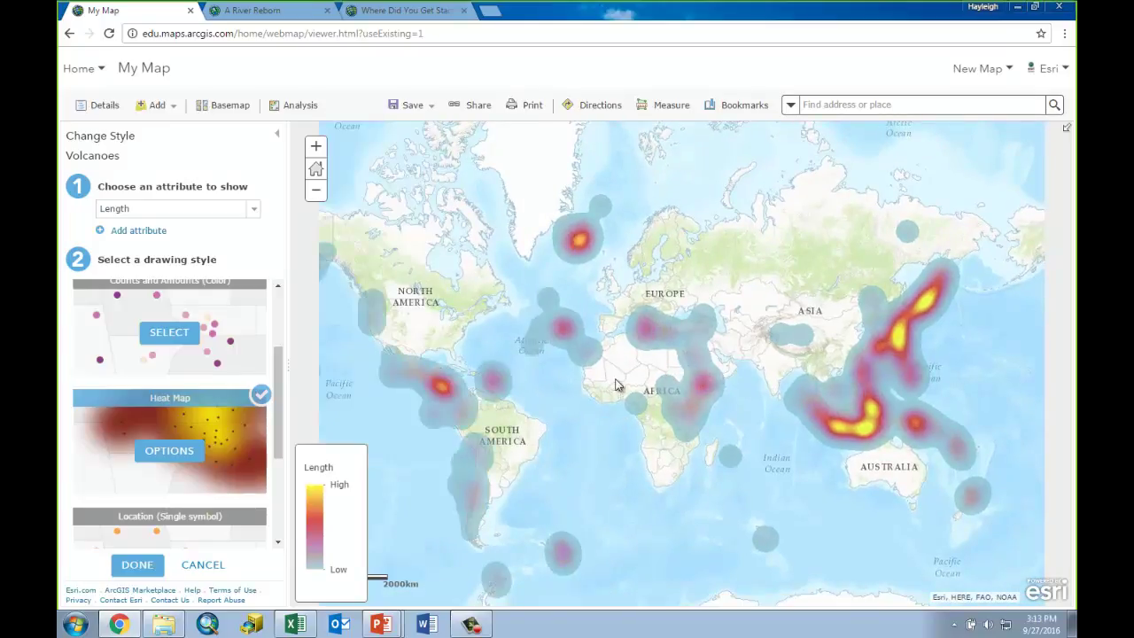
pyautogui.click(139, 568)
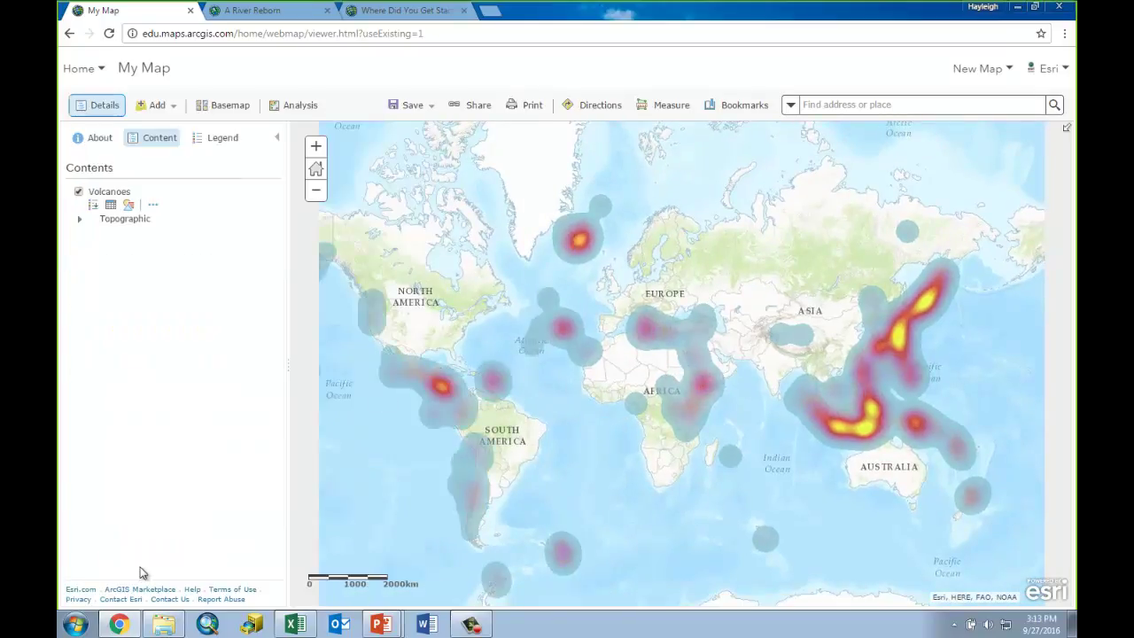
# Save As a new map titled 'Volcanoes Demo' with the tag 'volcanoes'
pyautogui.click(406, 106)
pyautogui.click(400, 143)
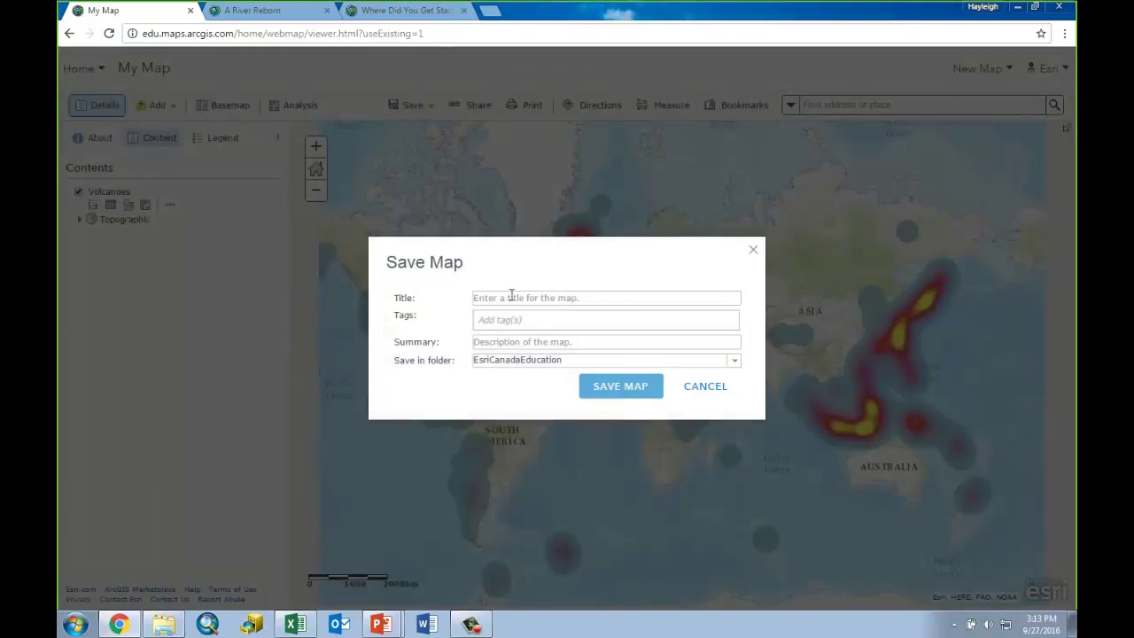
pyautogui.click(511, 297)
pyautogui.write('V')
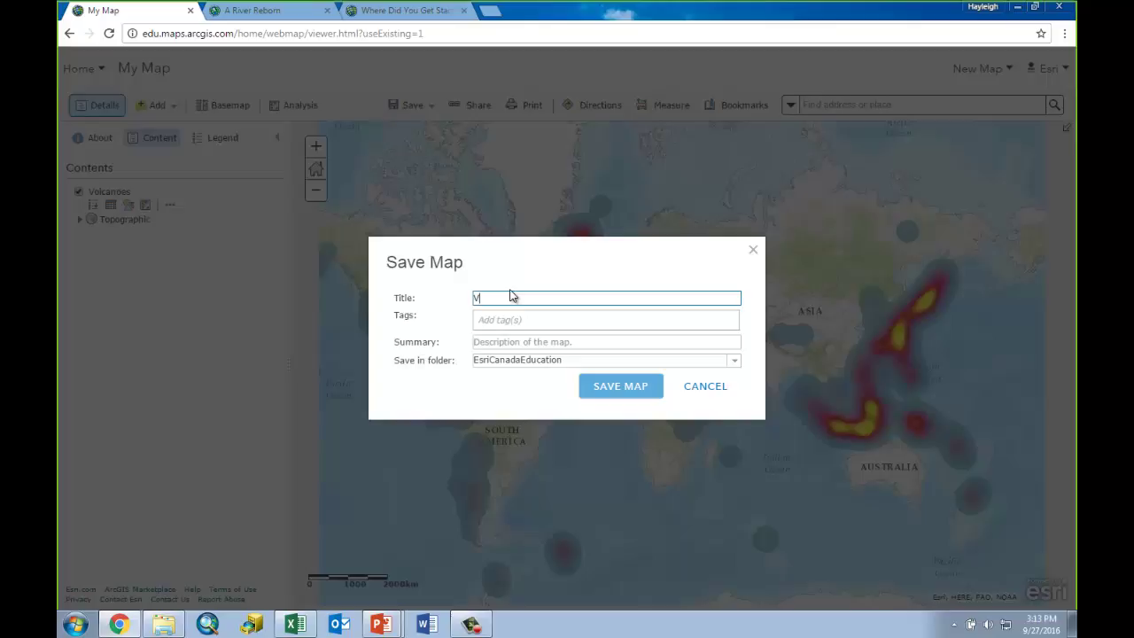
pyautogui.write('olcanoes Demo')
pyautogui.press('Tab')
pyautogui.write('volcanoes')
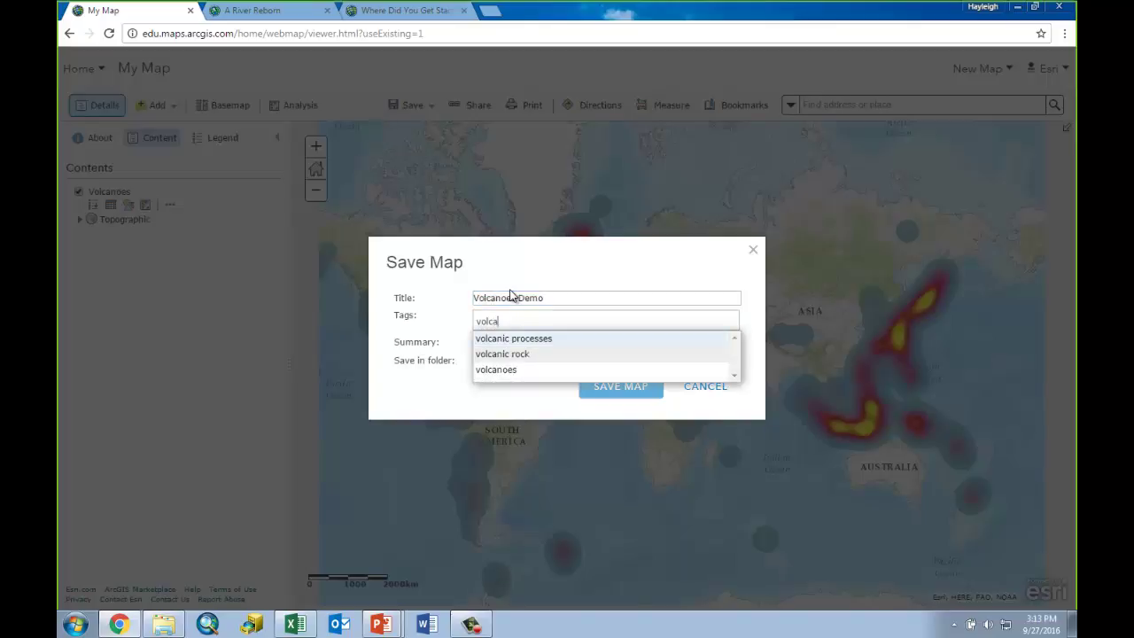
pyautogui.press('Return')
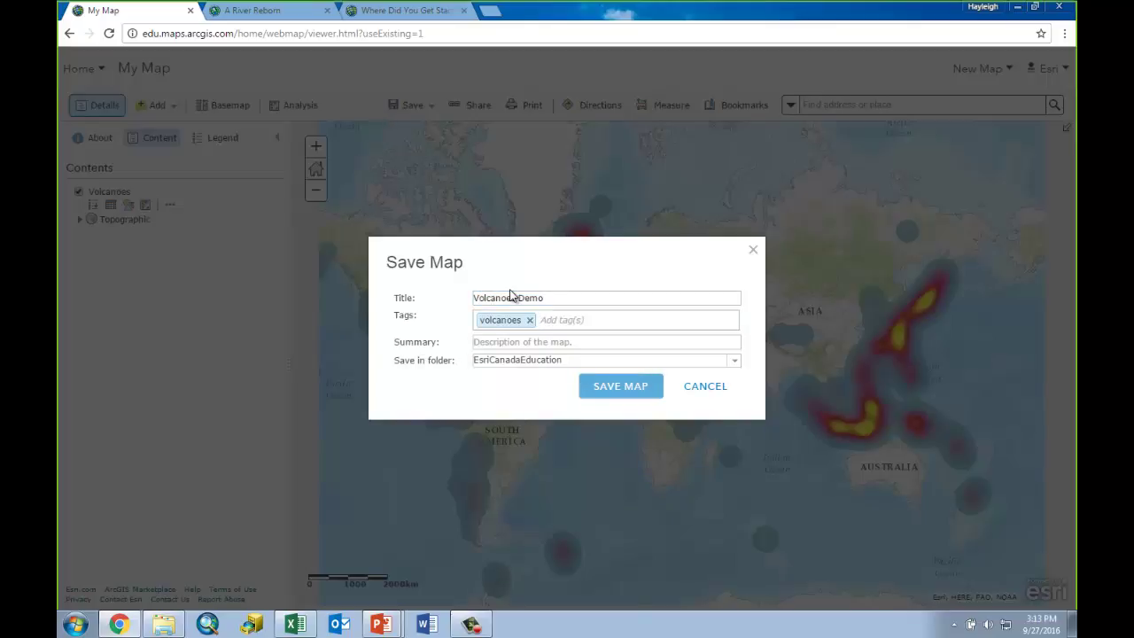
pyautogui.click(627, 386)
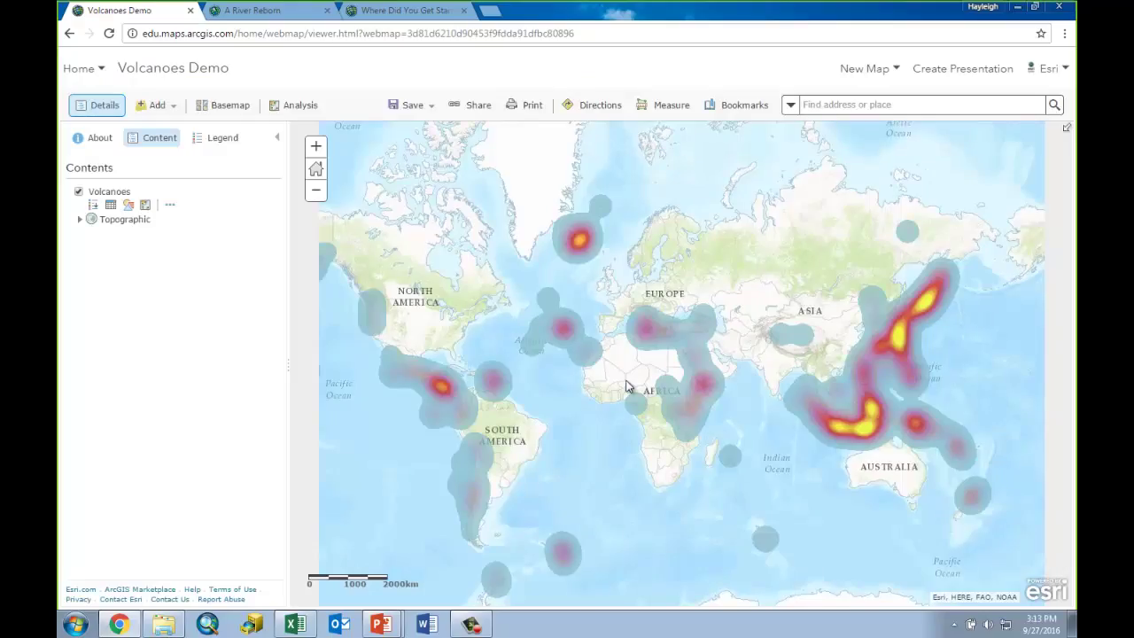
# Create a web app from the map, filter to Story Map templates, then view 'A River Reborn'
pyautogui.click(476, 107)
pyautogui.click(479, 395)
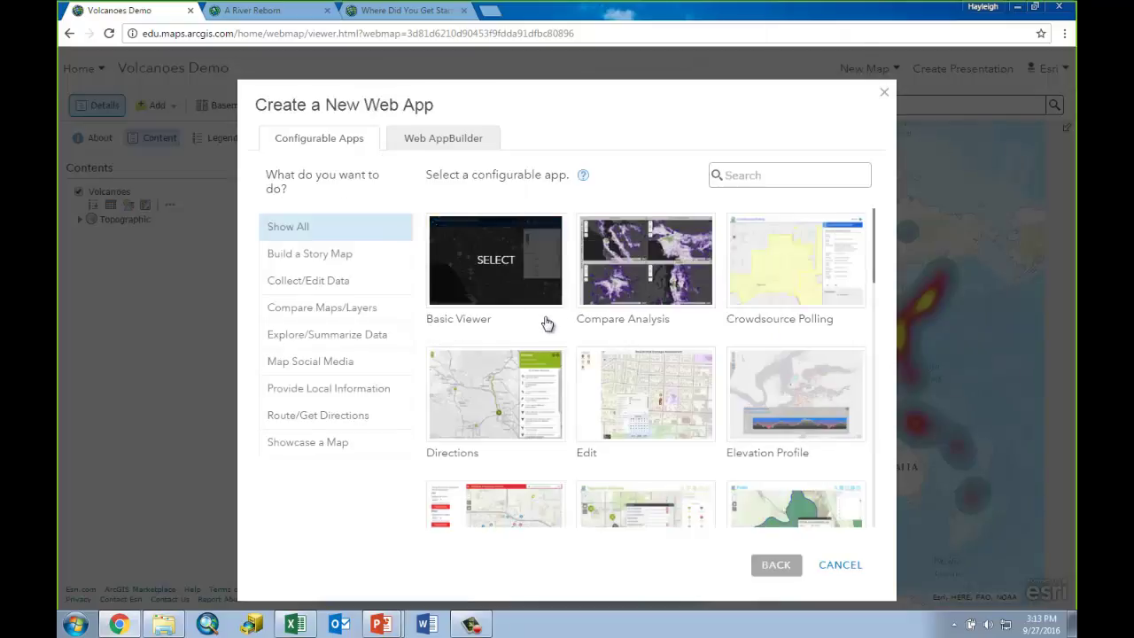
pyautogui.scroll(-3, 547, 325)
pyautogui.scroll(3, 547, 325)
pyautogui.click(351, 259)
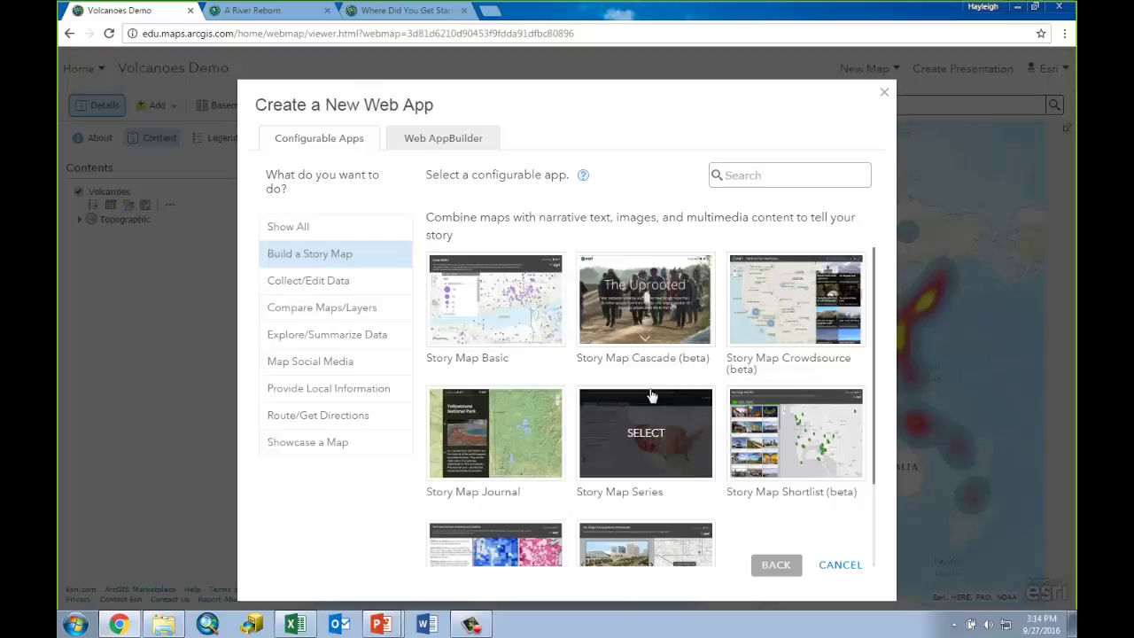
pyautogui.click(303, 24)
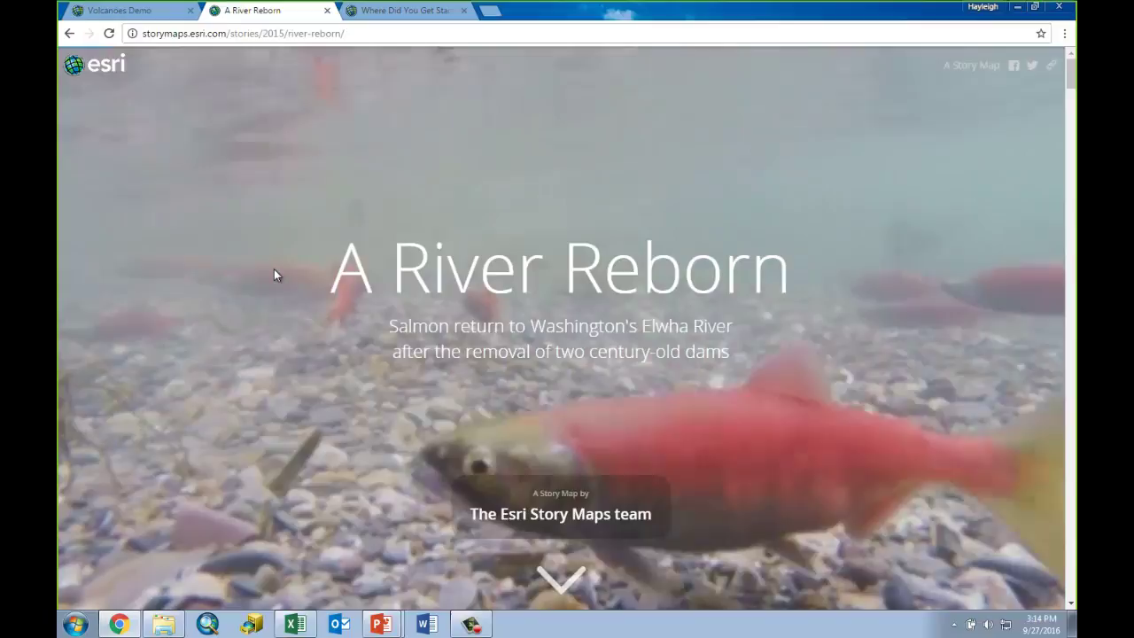
# Read down the A River Reborn story to its River section on the Elwha watershed and dams
pyautogui.scroll(-2, 273, 270)
pyautogui.scroll(-4, 274, 275)
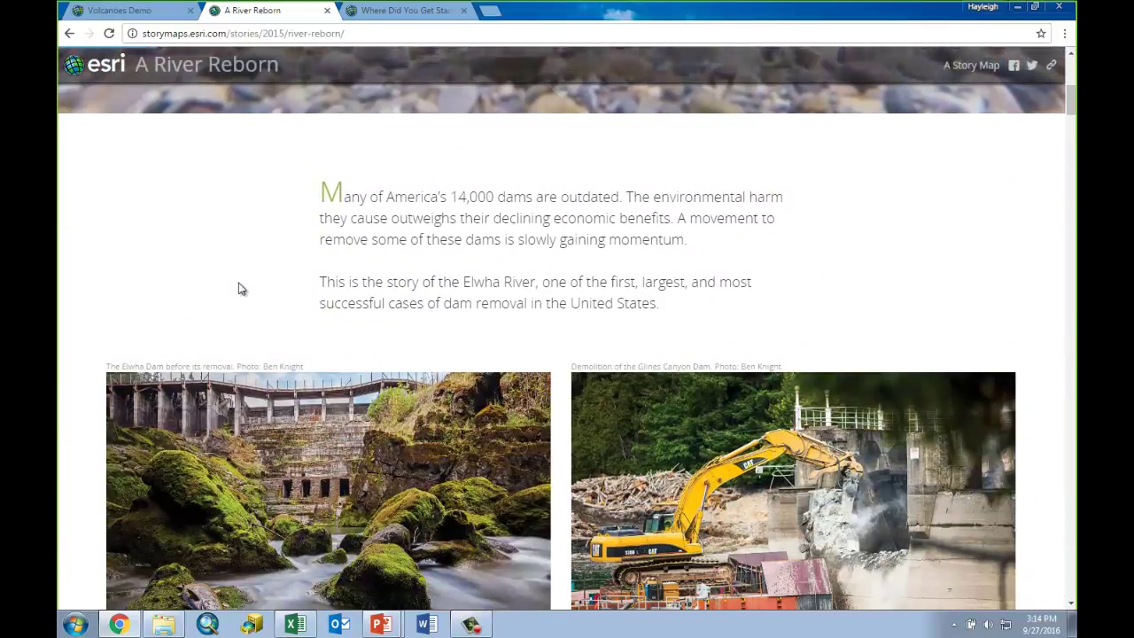
pyautogui.scroll(-3, 240, 288)
pyautogui.scroll(-5, 239, 288)
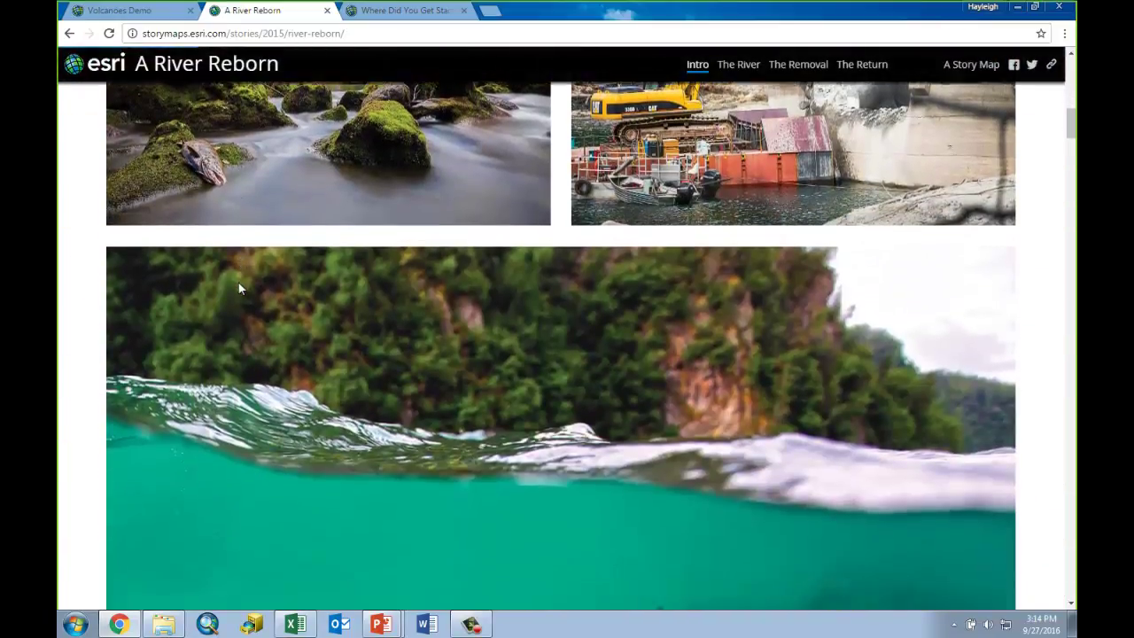
pyautogui.scroll(-6, 238, 288)
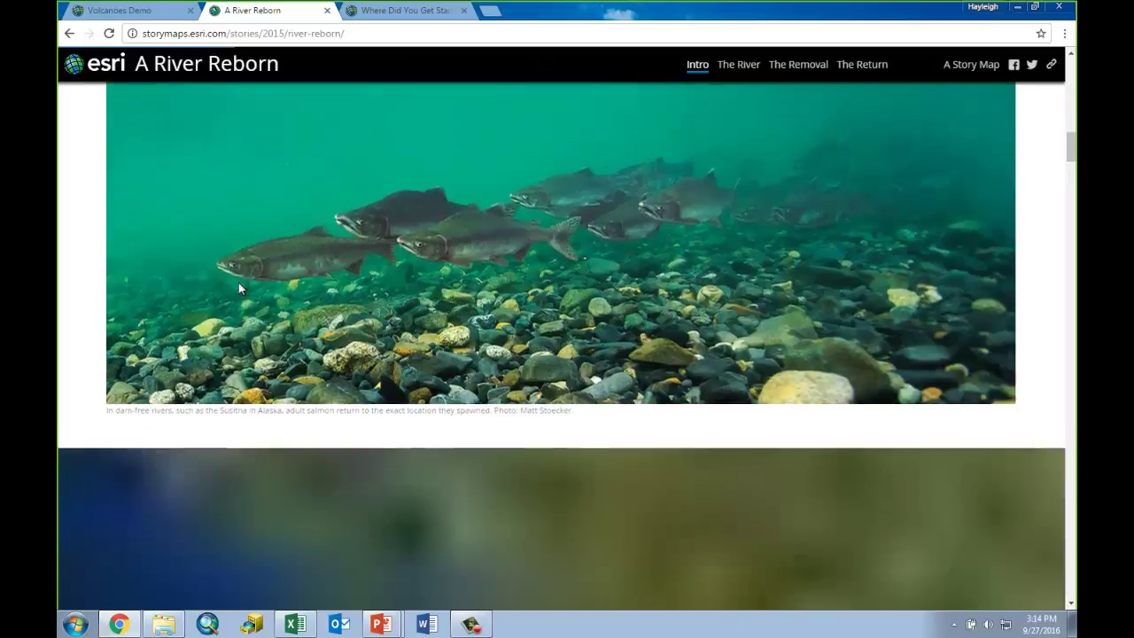
pyautogui.scroll(-6, 239, 288)
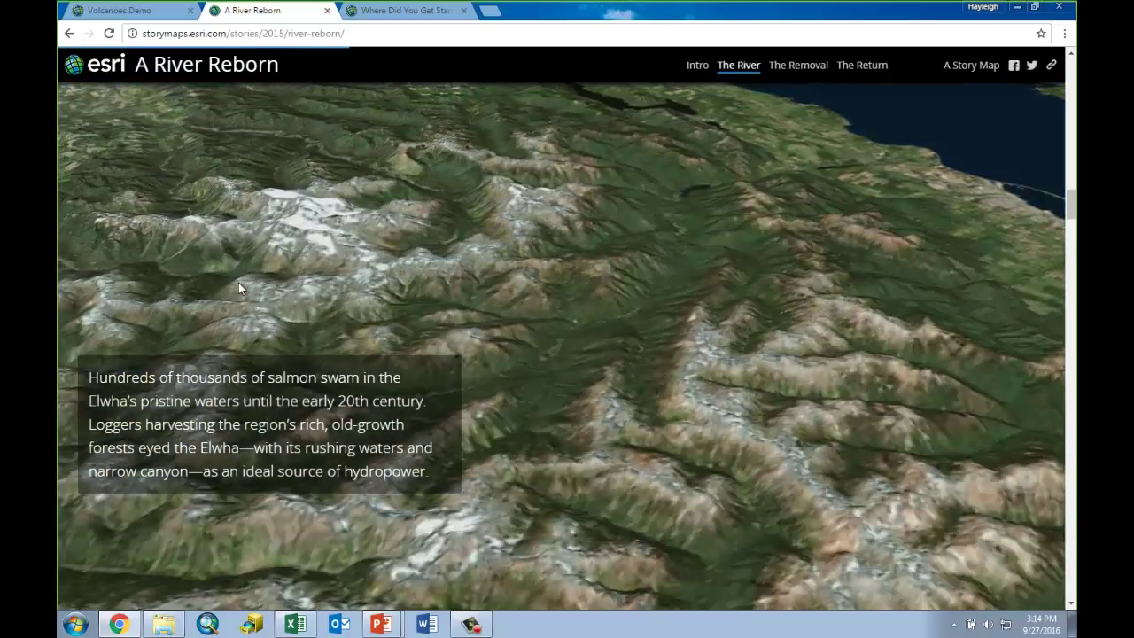
pyautogui.scroll(-5, 377, 290)
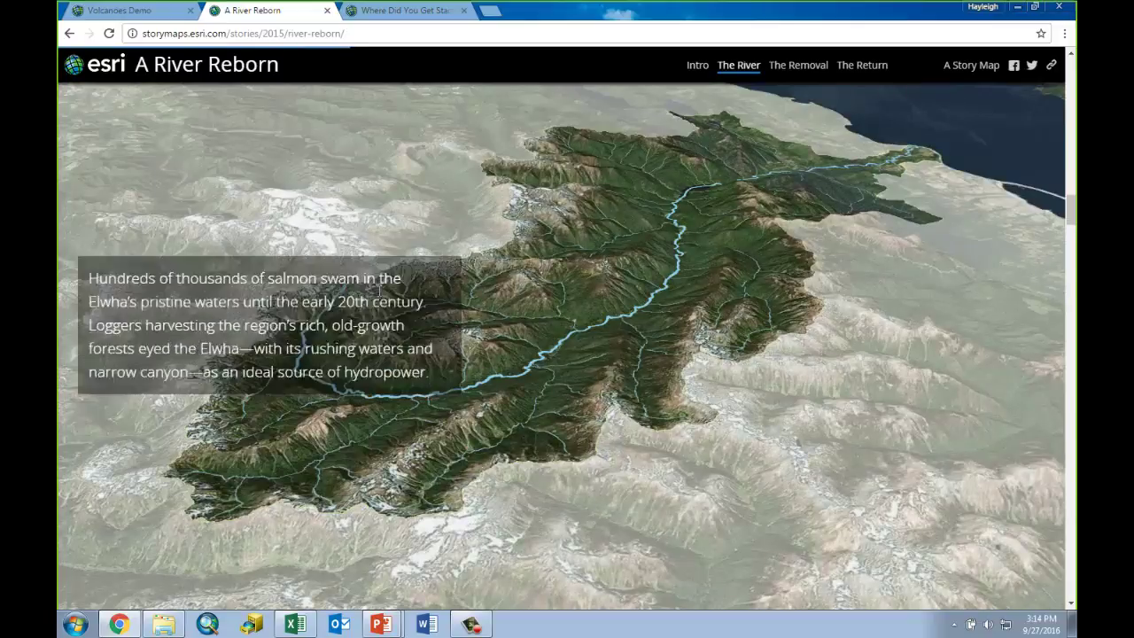
pyautogui.scroll(-5, 377, 290)
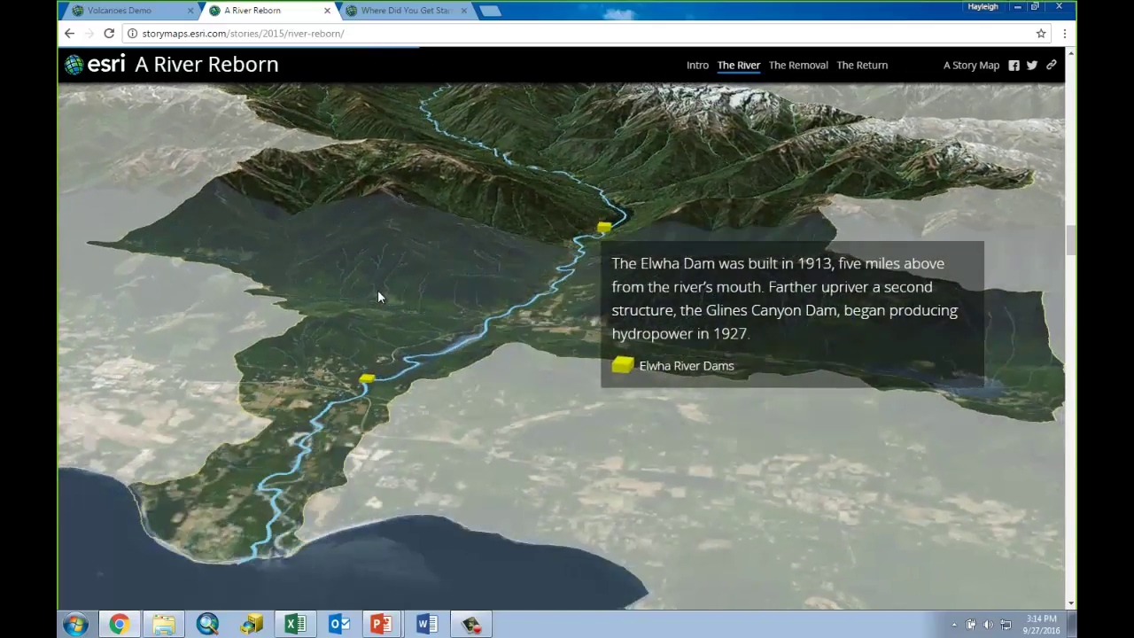
pyautogui.scroll(-10, 378, 290)
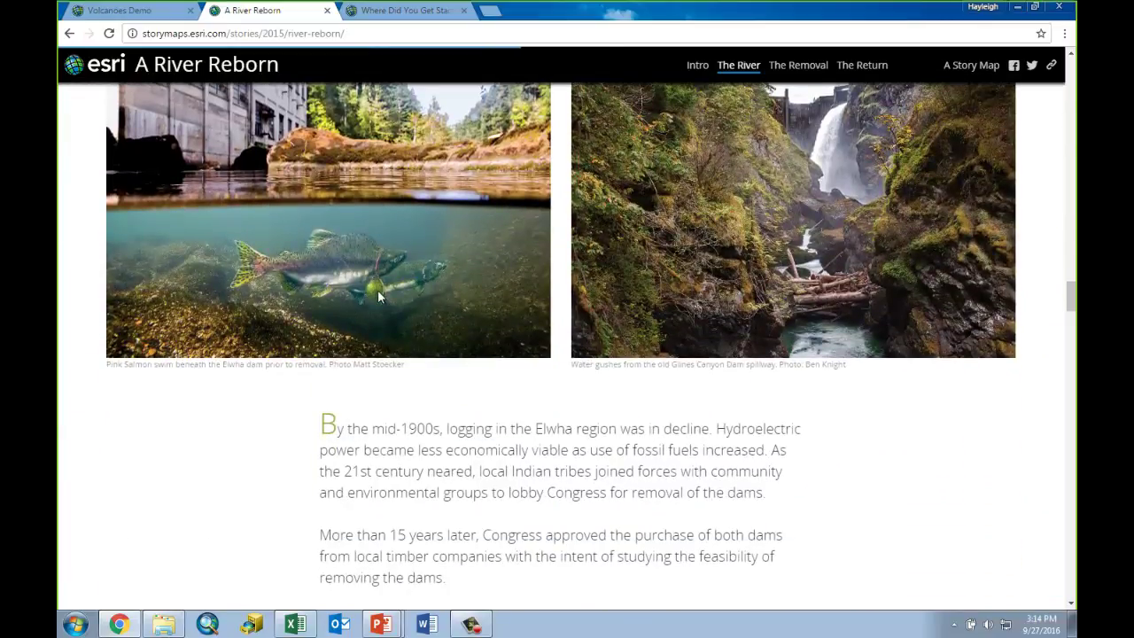
# Bring up the Where Did You Get Started with GIS? story and reveal its crowdsourced stories map
pyautogui.click(412, 11)
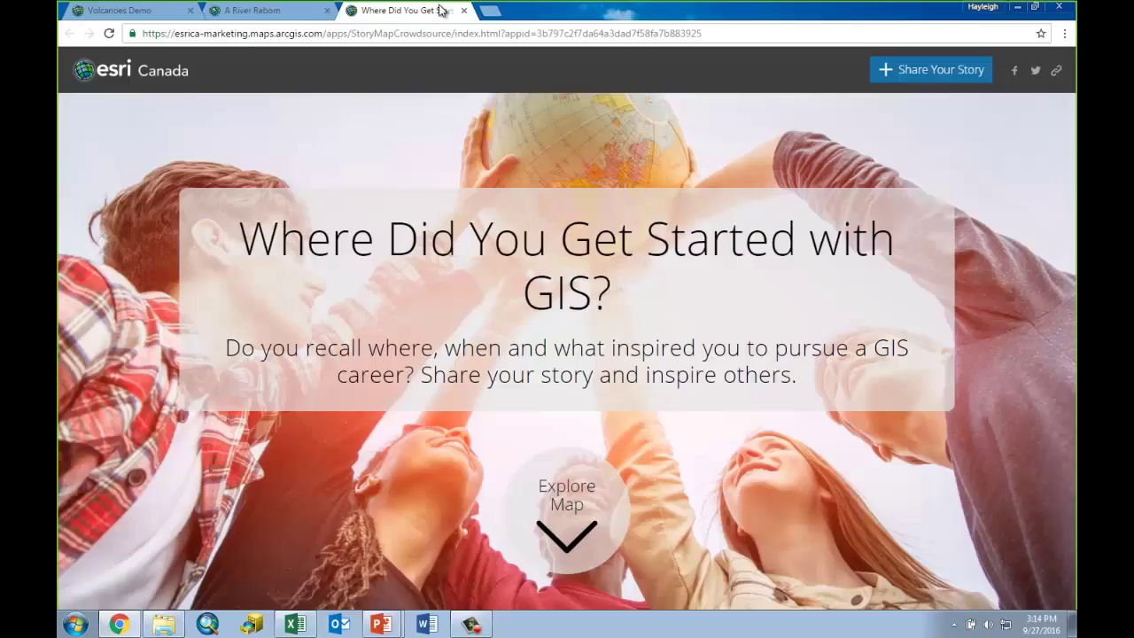
pyautogui.click(582, 530)
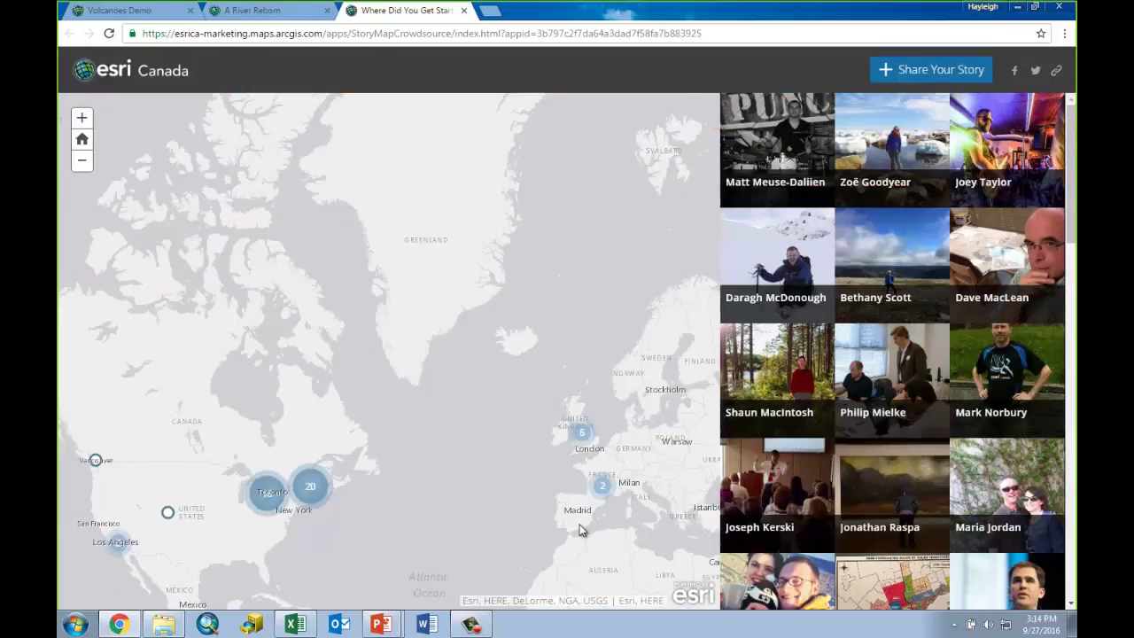
pyautogui.moveTo(801, 212)
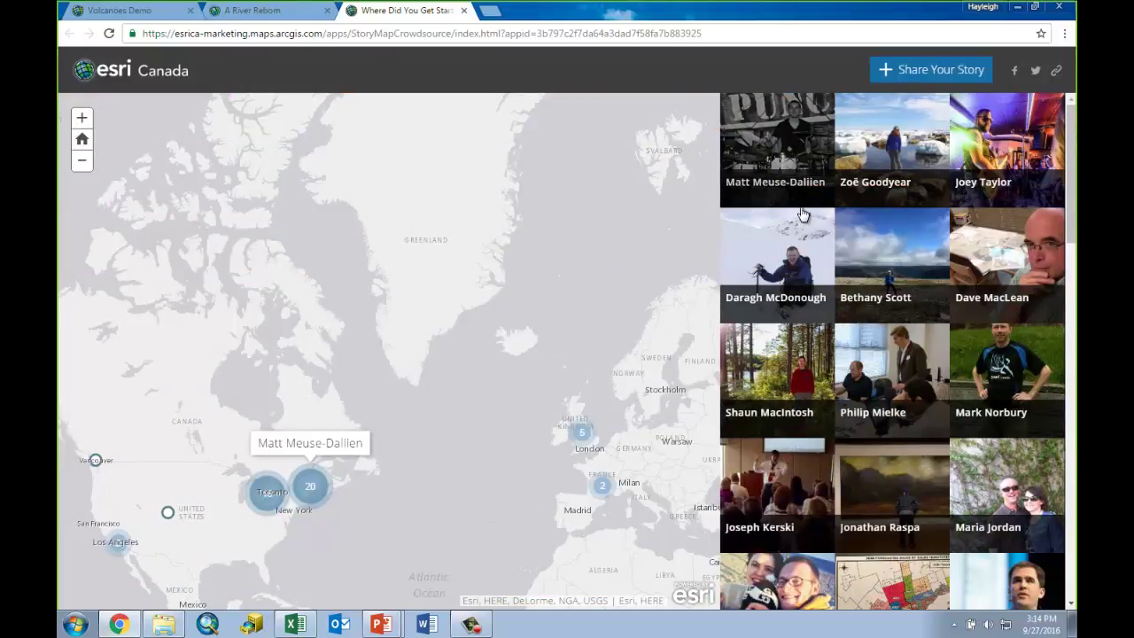
# Zoom the map in on the Toronto area, then open and close one contributor's story
pyautogui.moveTo(275, 502); pyautogui.dragTo(337, 438)
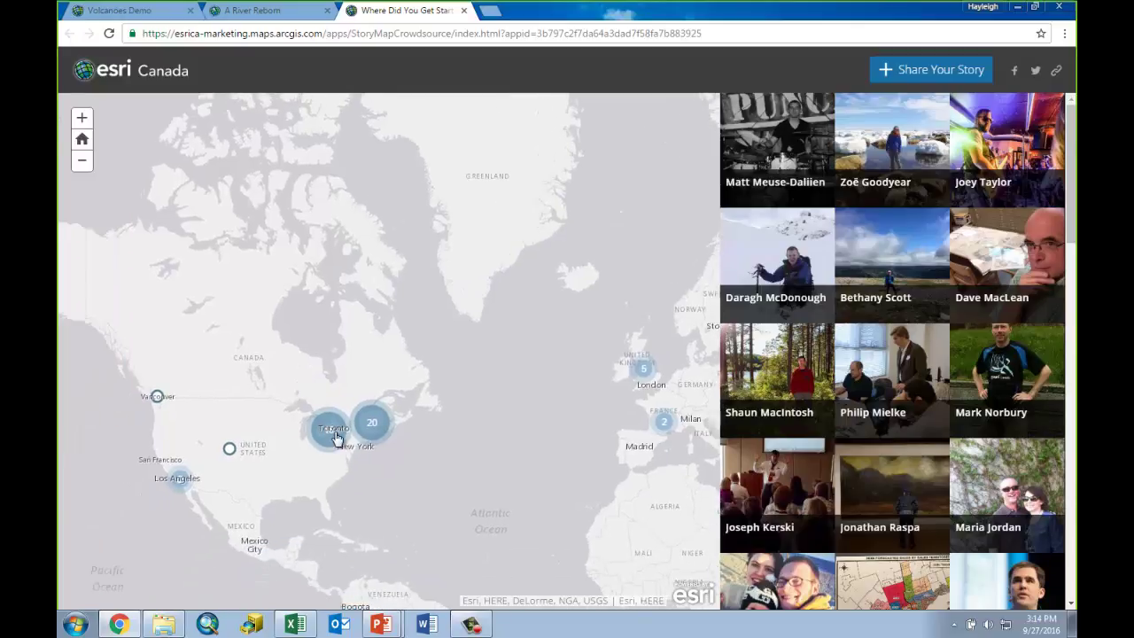
pyautogui.scroll(1, 337, 438)
pyautogui.scroll(1, 337, 440)
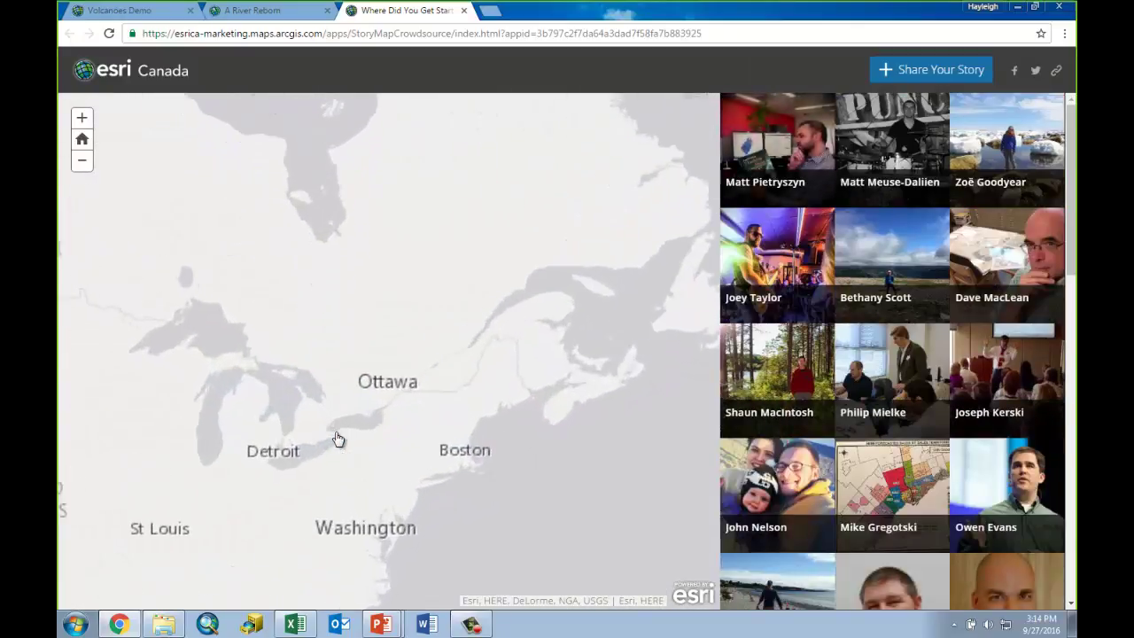
pyautogui.scroll(1, 336, 439)
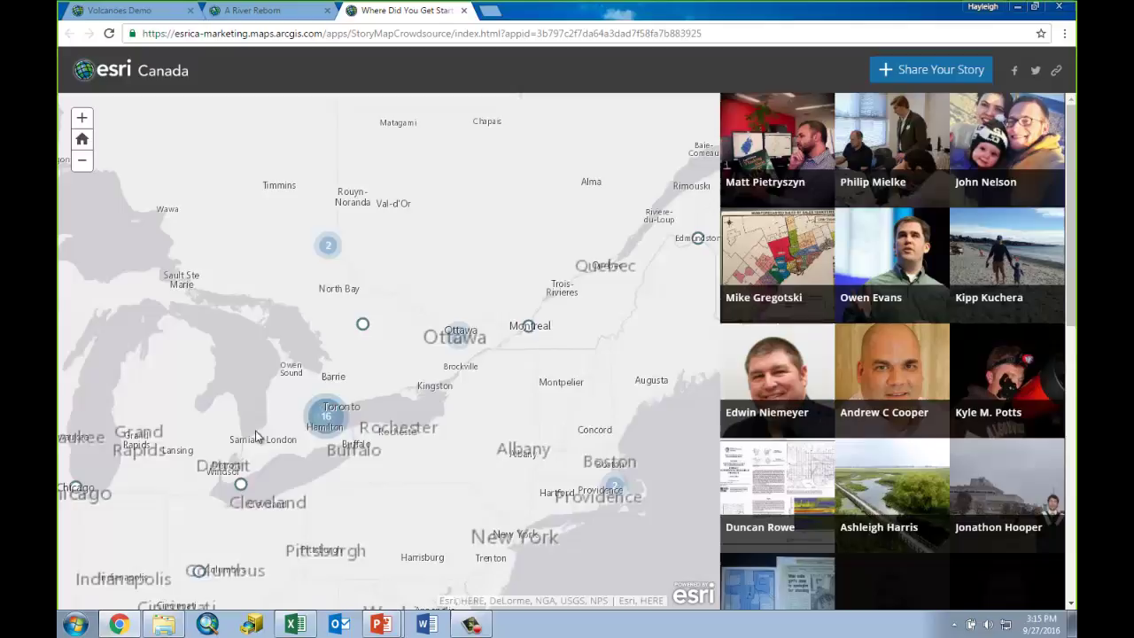
pyautogui.click(777, 257)
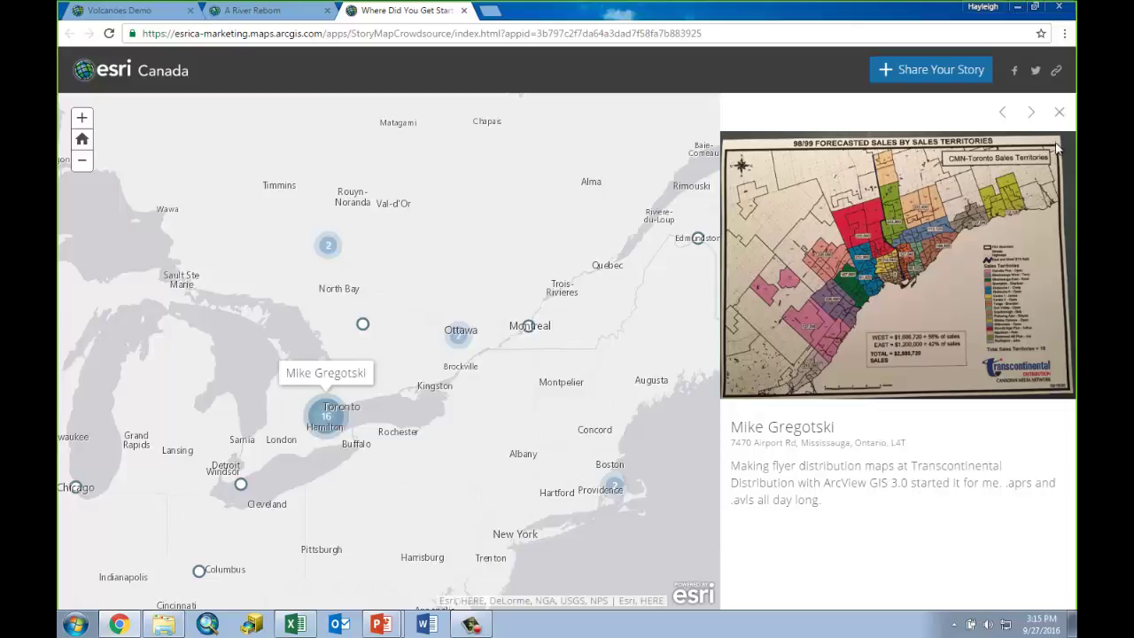
pyautogui.click(1063, 113)
# Cancel the Volcanoes Demo web app setup, then reach My Stories in Story Maps via My Content
pyautogui.click(159, 18)
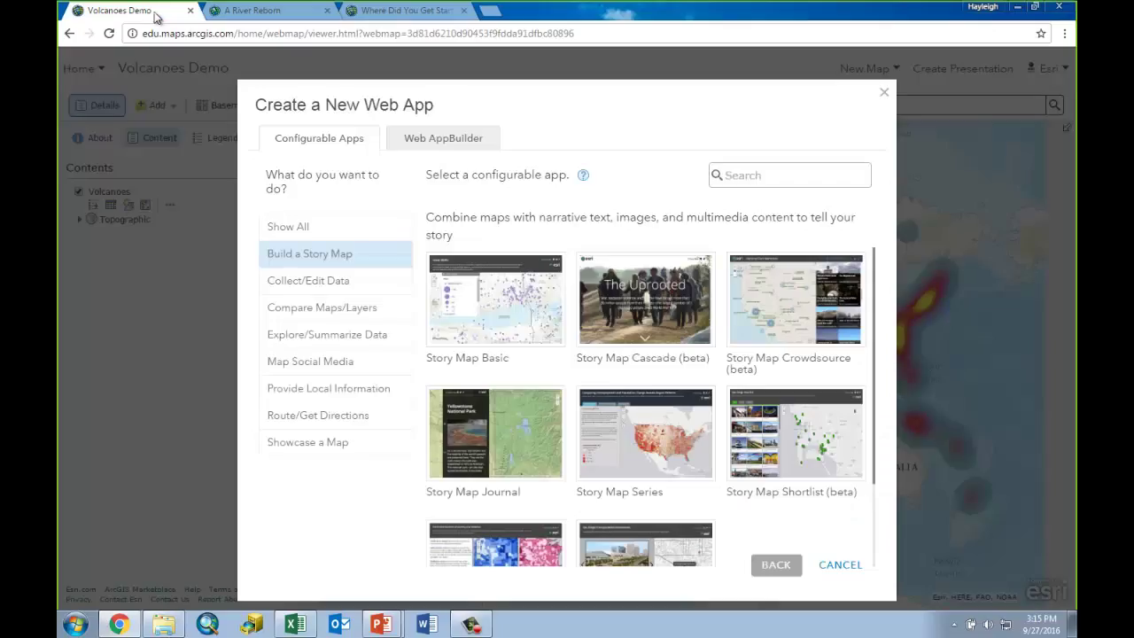
pyautogui.click(842, 565)
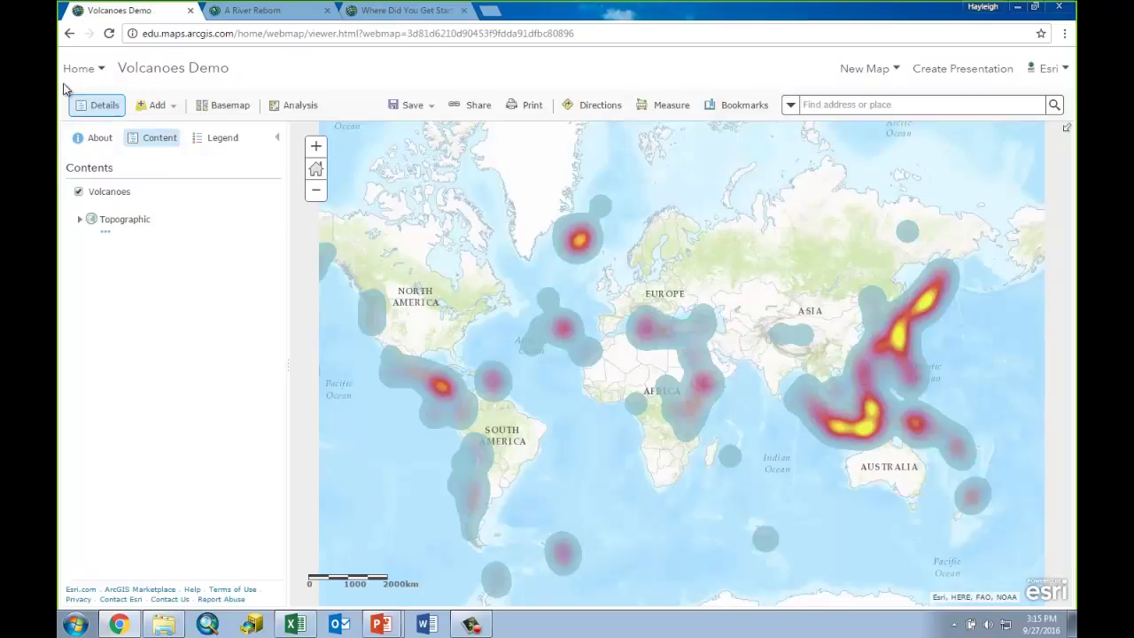
pyautogui.moveTo(66, 90)
pyautogui.click(90, 221)
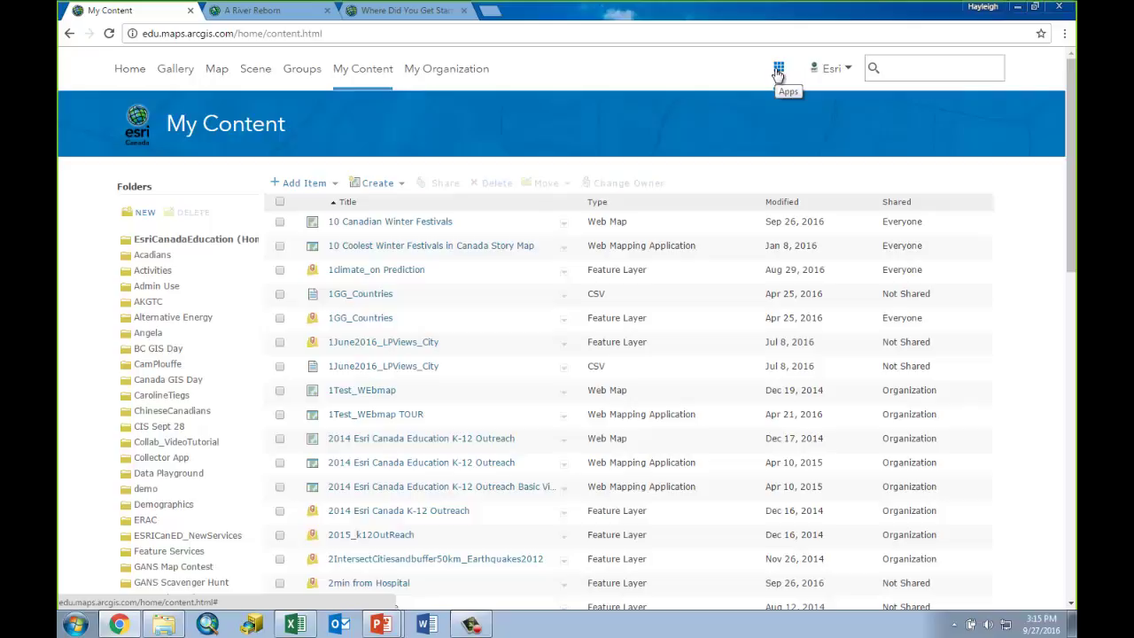
pyautogui.click(778, 71)
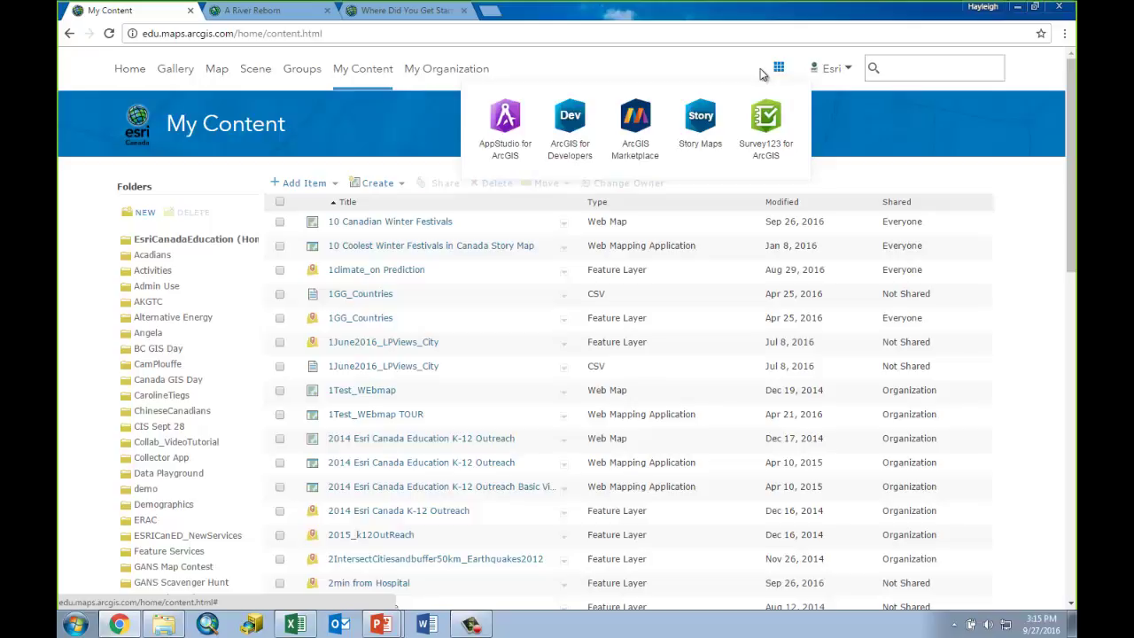
pyautogui.click(701, 118)
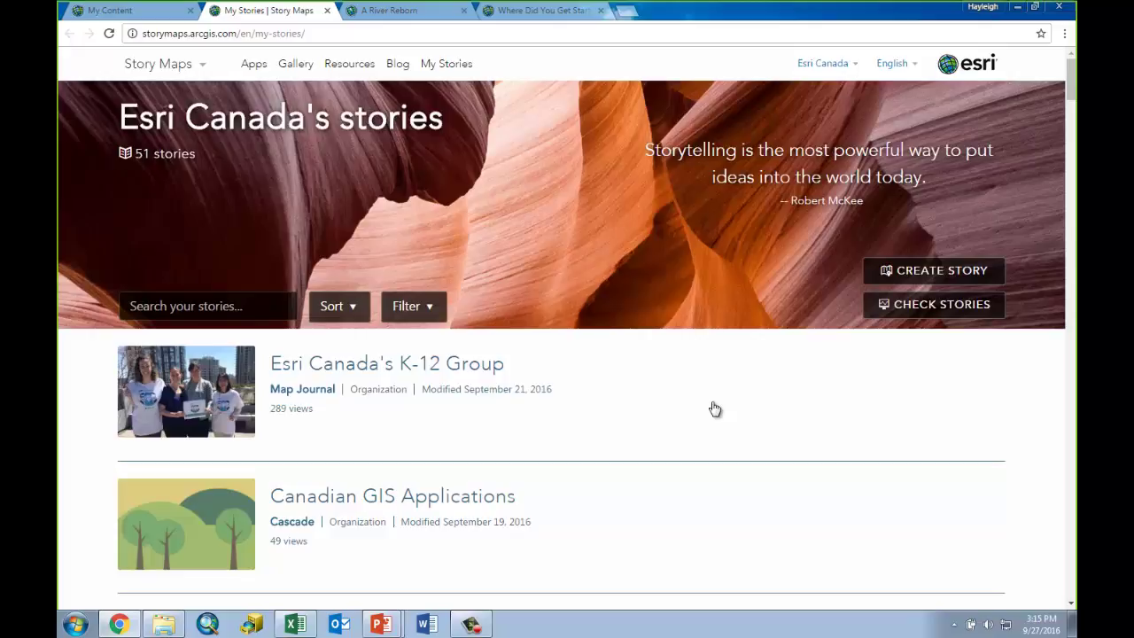
# Expand the Esri Canada's K-12 Group Map Journal details: 5 sections, one map, no issues
pyautogui.scroll(-1, 715, 409)
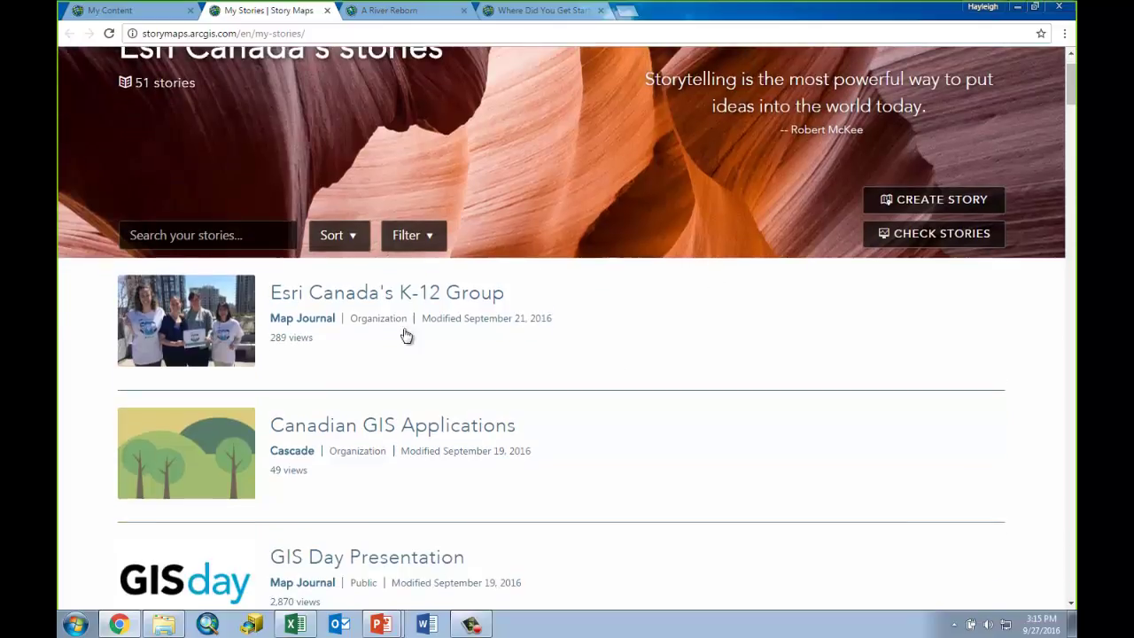
pyautogui.click(373, 296)
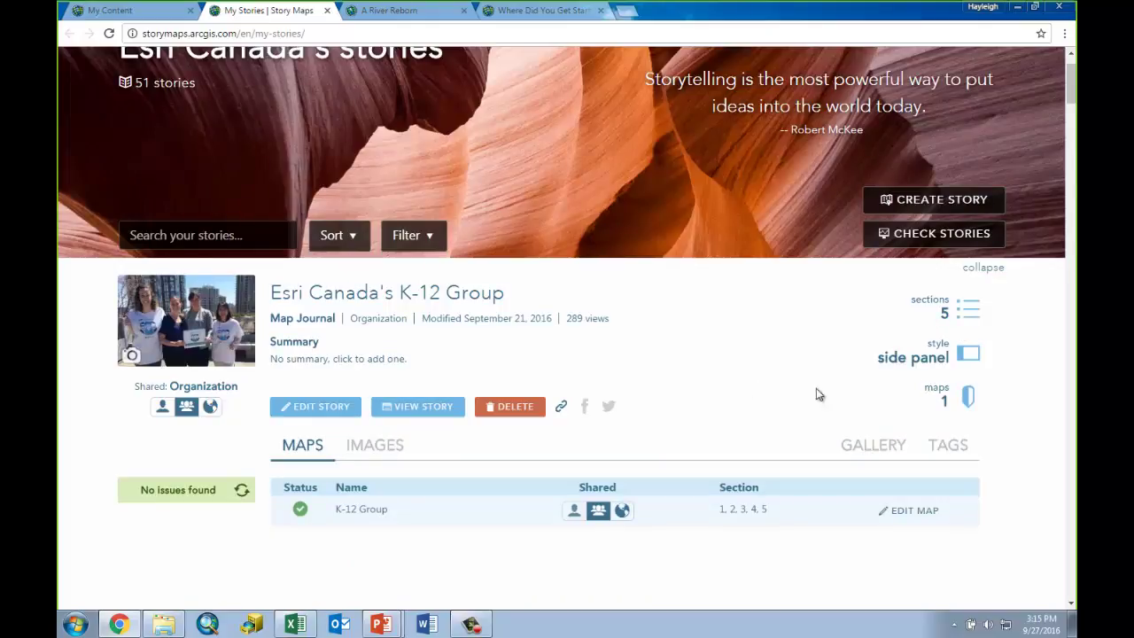
pyautogui.scroll(-1, 681, 393)
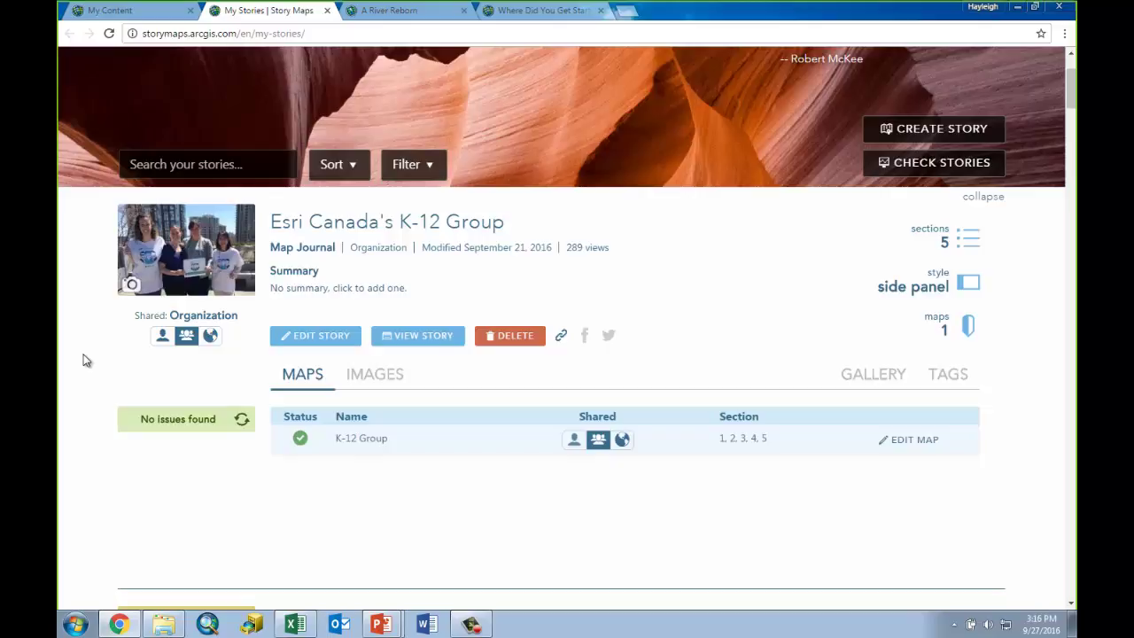
# Follow the flagged Les offensives allemandes de 1918 image link to its 404 page, then close it
pyautogui.scroll(-12, 114, 371)
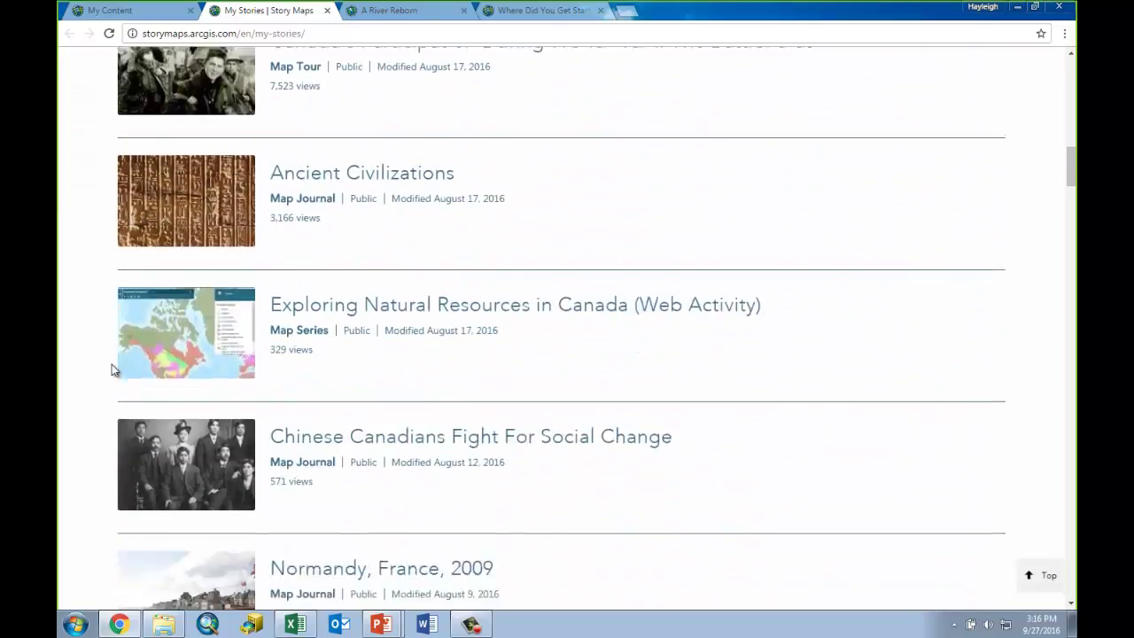
pyautogui.scroll(-15, 112, 370)
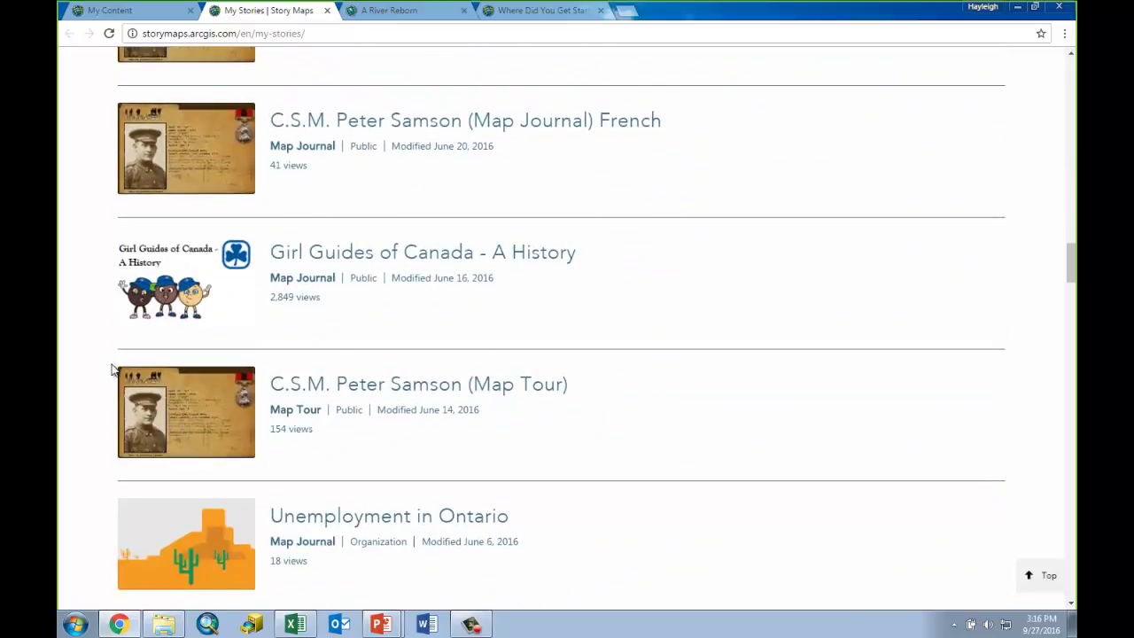
pyautogui.scroll(-8, 112, 370)
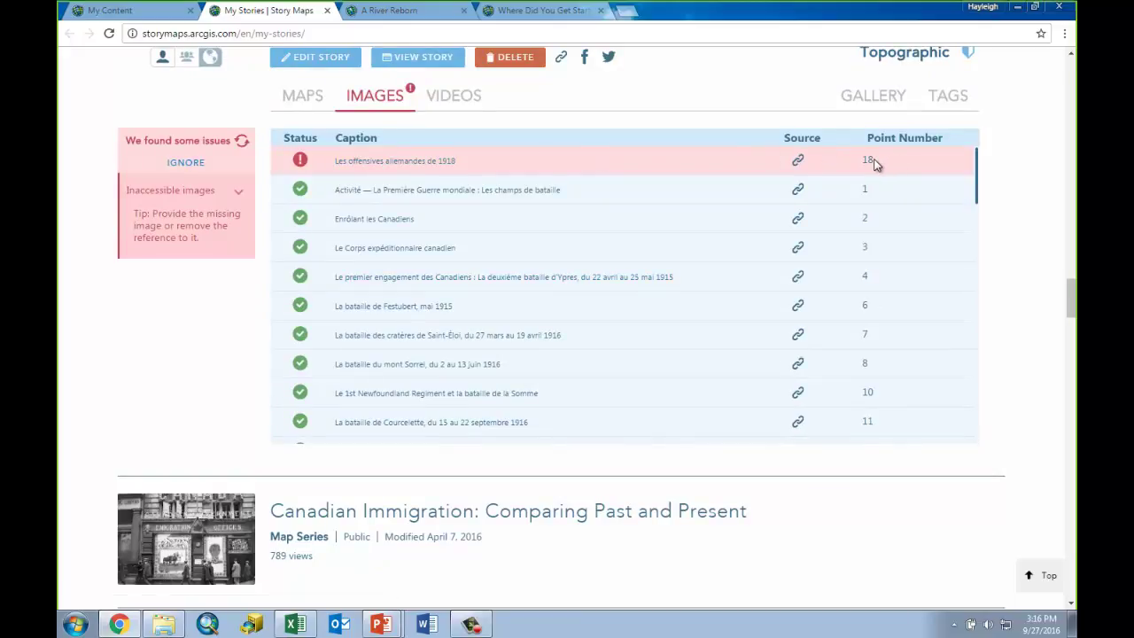
pyautogui.click(385, 164)
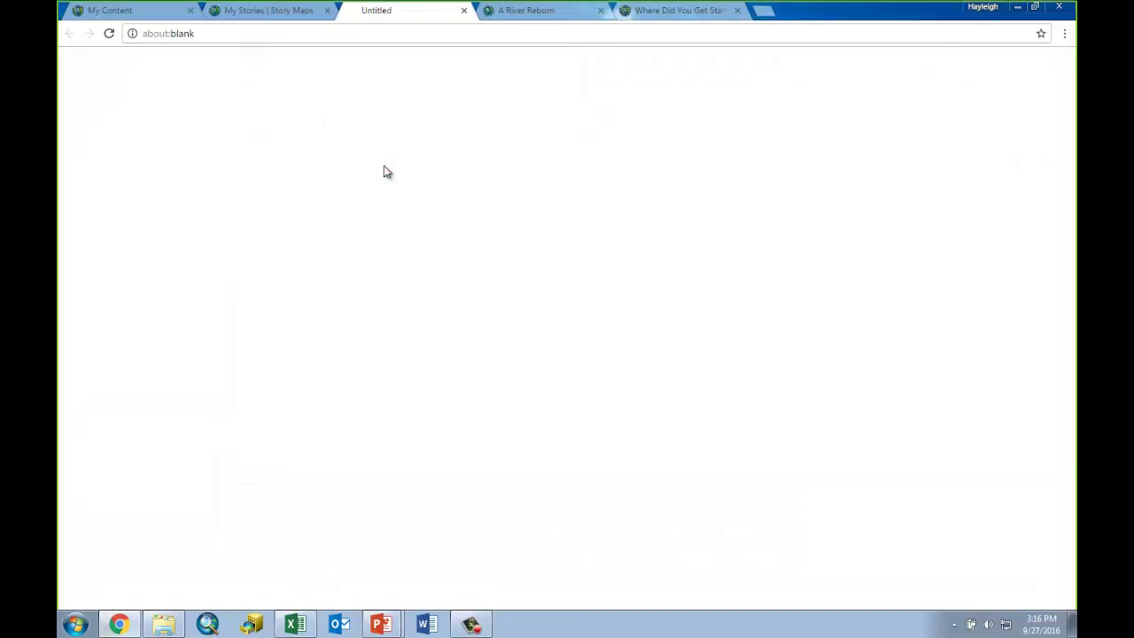
pyautogui.click(463, 11)
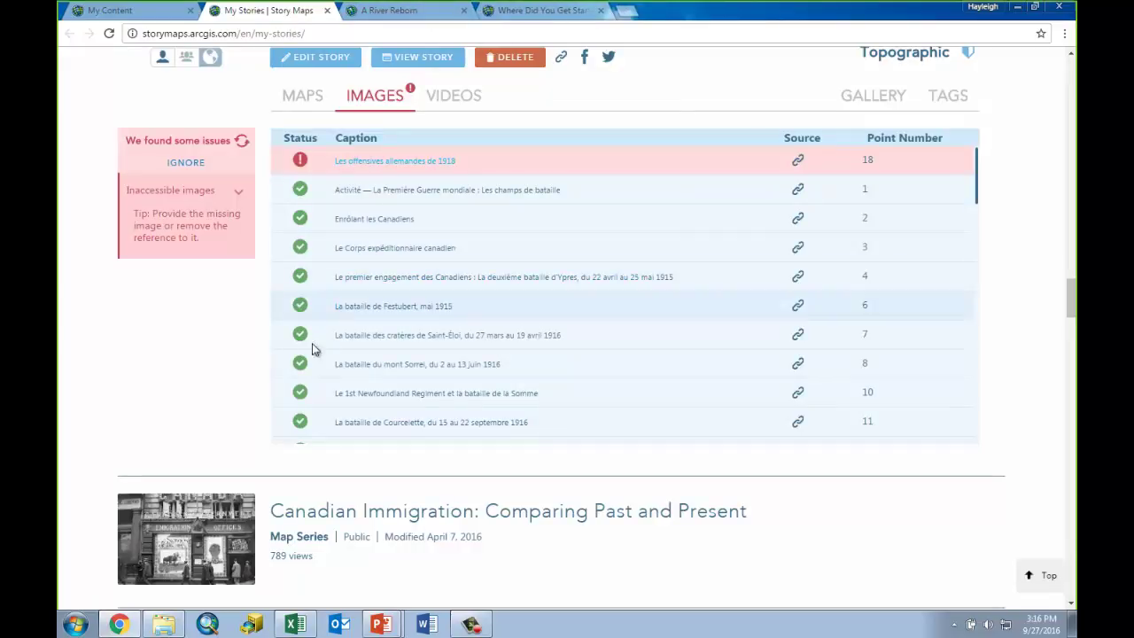
pyautogui.scroll(-15, 217, 476)
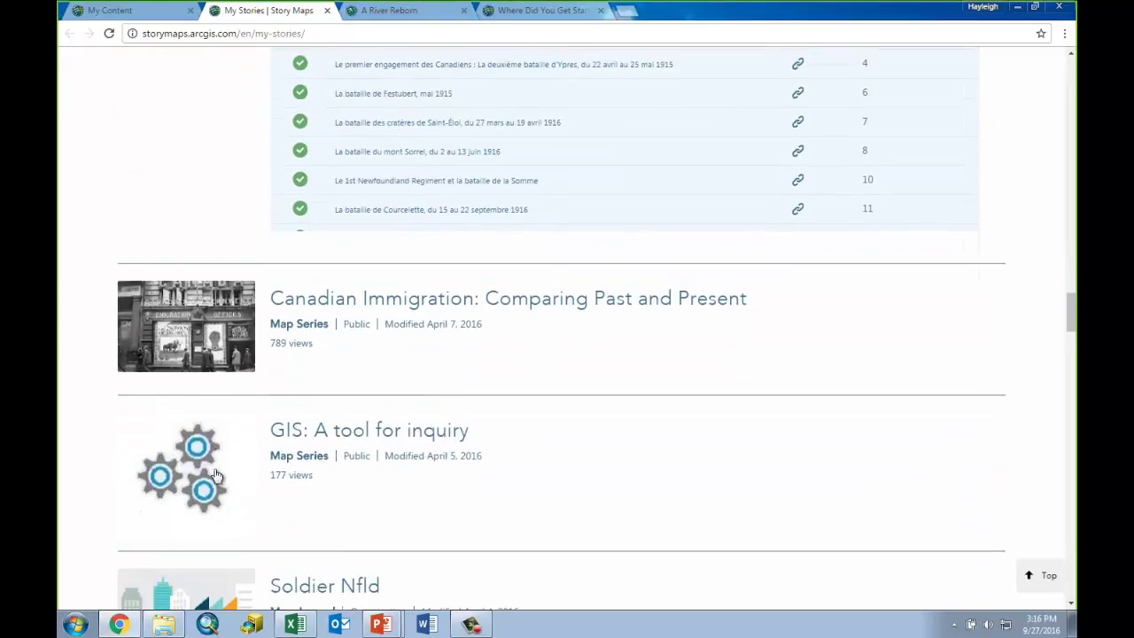
pyautogui.scroll(15, 217, 476)
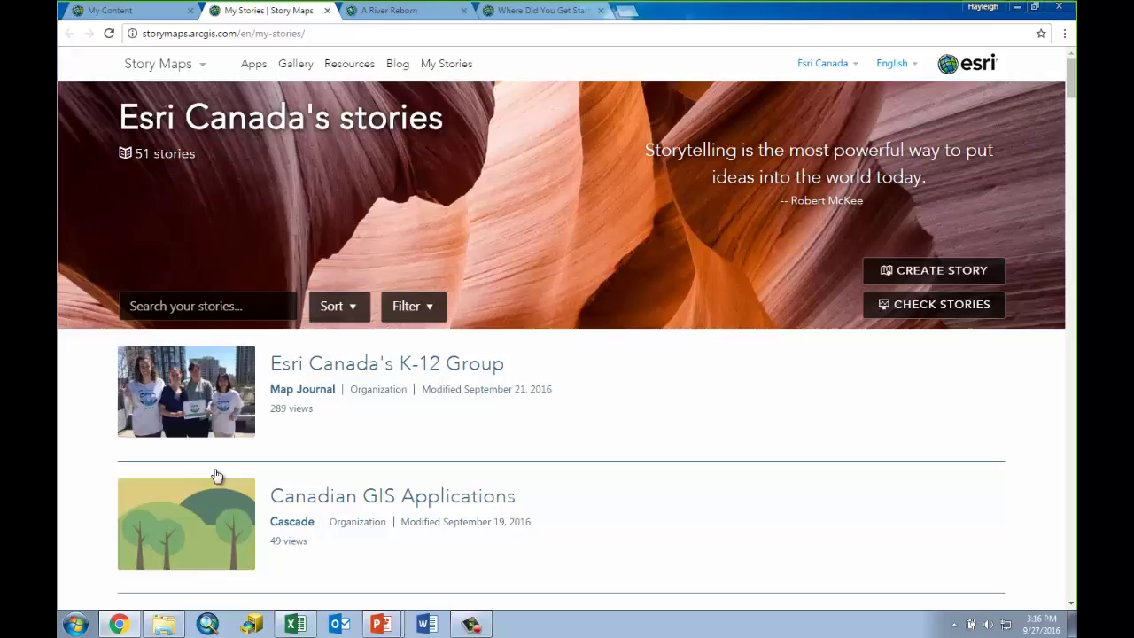
# Return to the full-screen PowerPoint slide show on the Thank you! slide
pyautogui.hotkey('alt', 'Tab')
pyautogui.press('Tab')
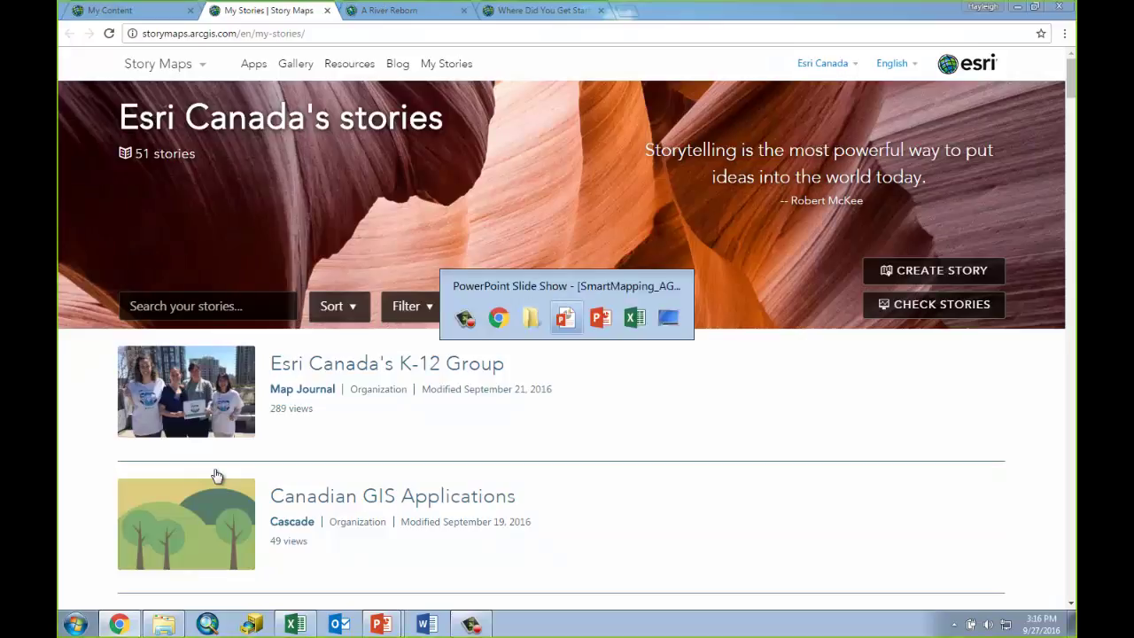